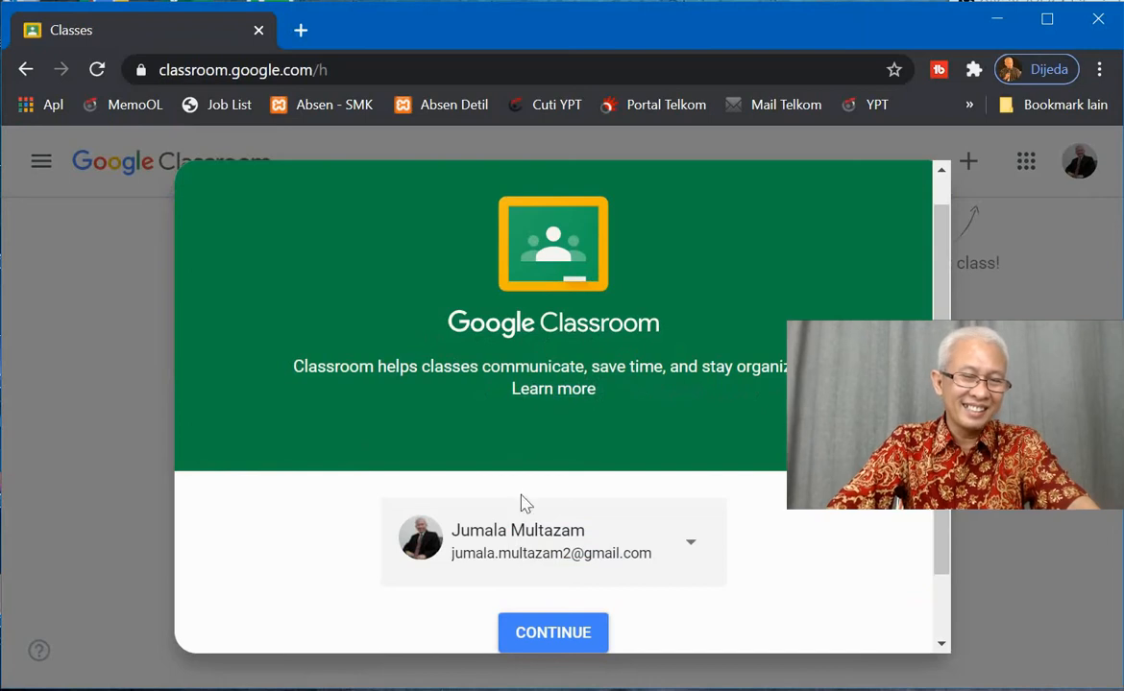
Enter Classroom with the preselected account, start creating a class, and acknowledge the notice about not using it at a school with students
left_click(574, 636)
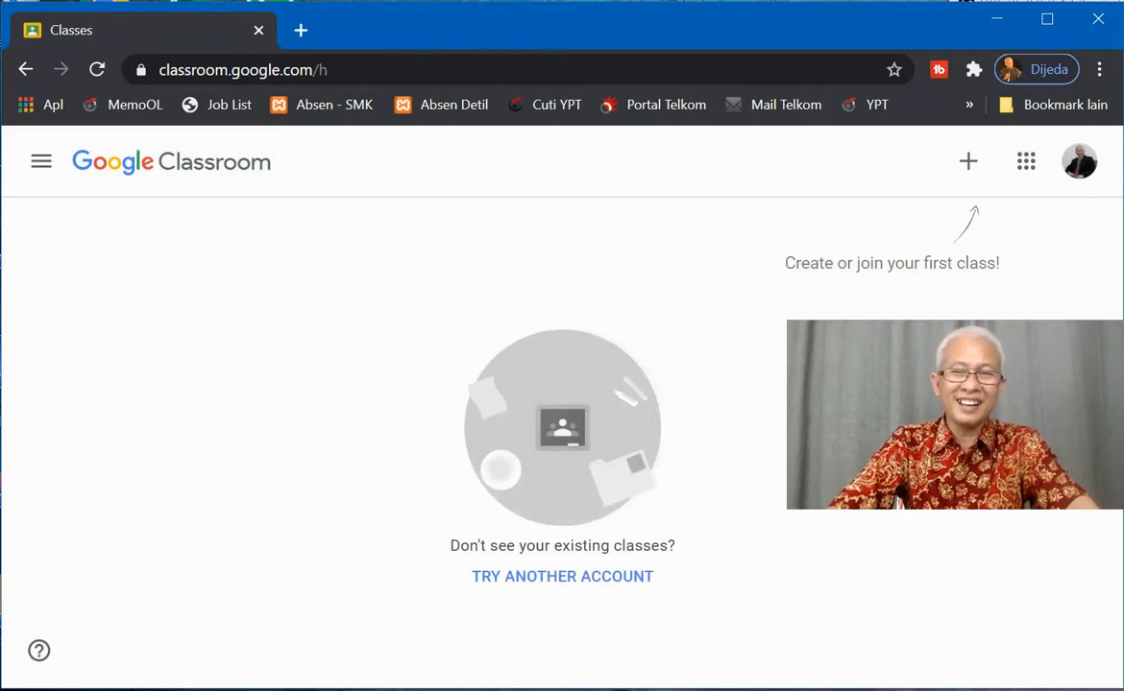
left_click(967, 163)
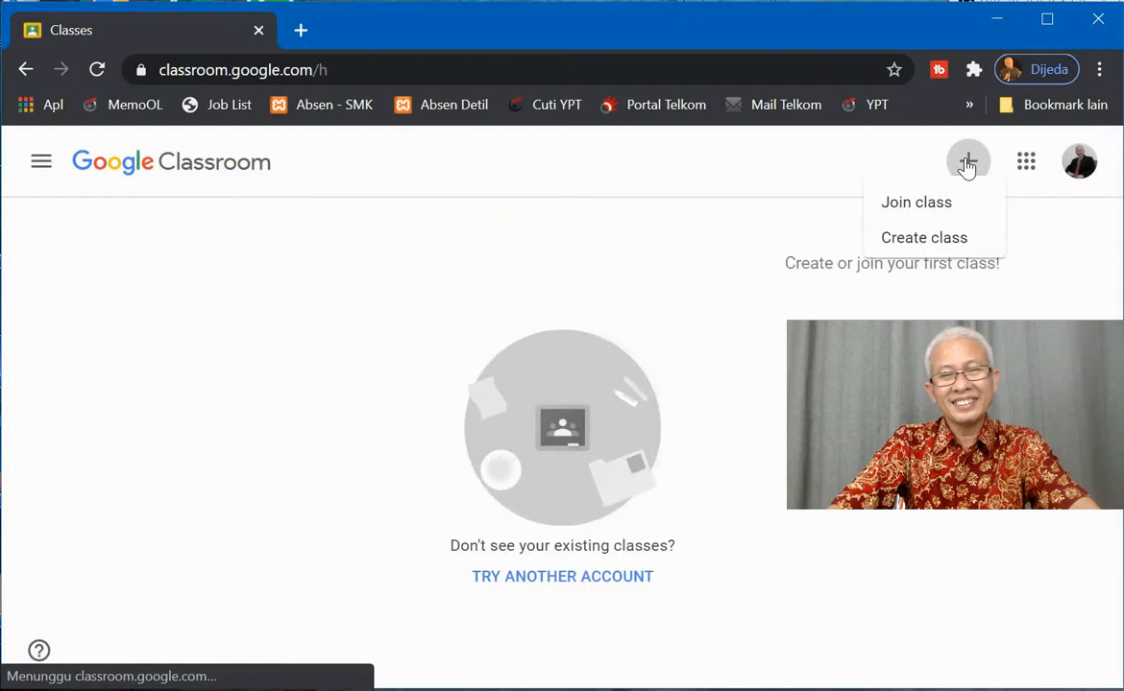
left_click(908, 248)
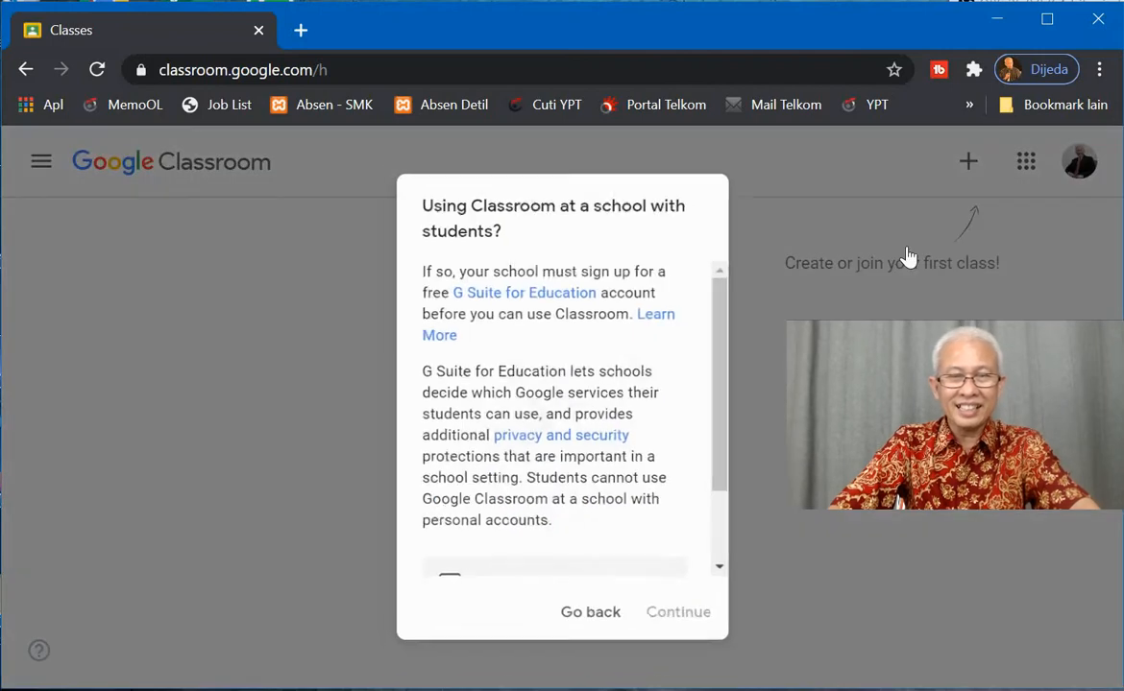
scroll(562, 459, "down", 2)
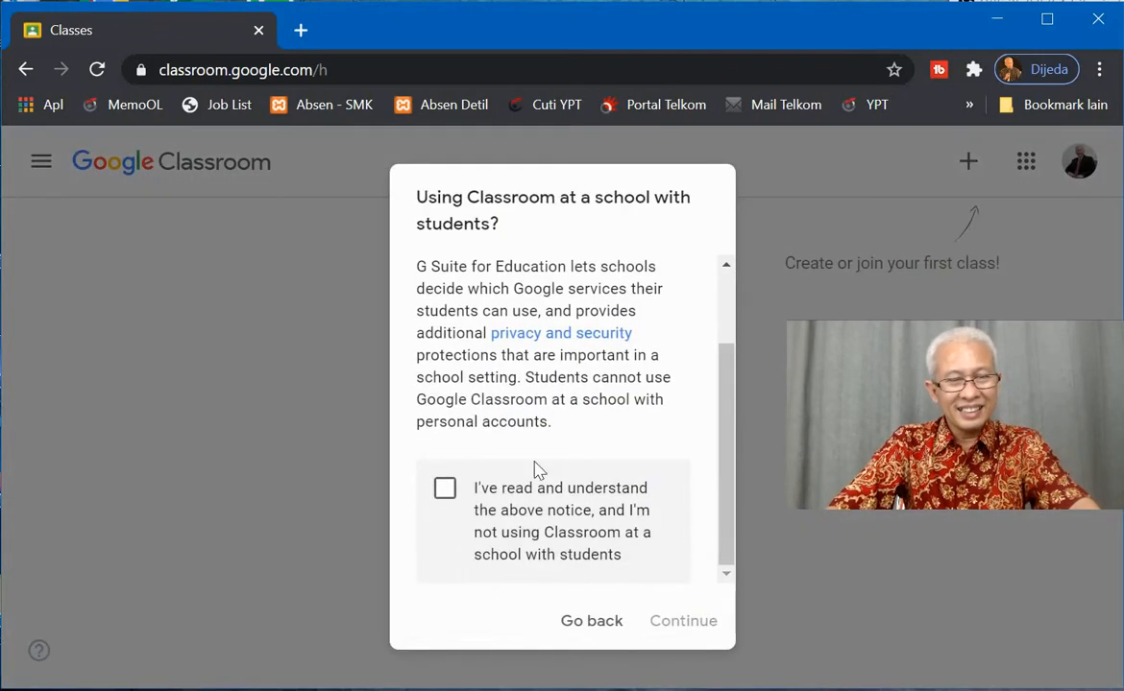
left_click(445, 492)
left_click(668, 626)
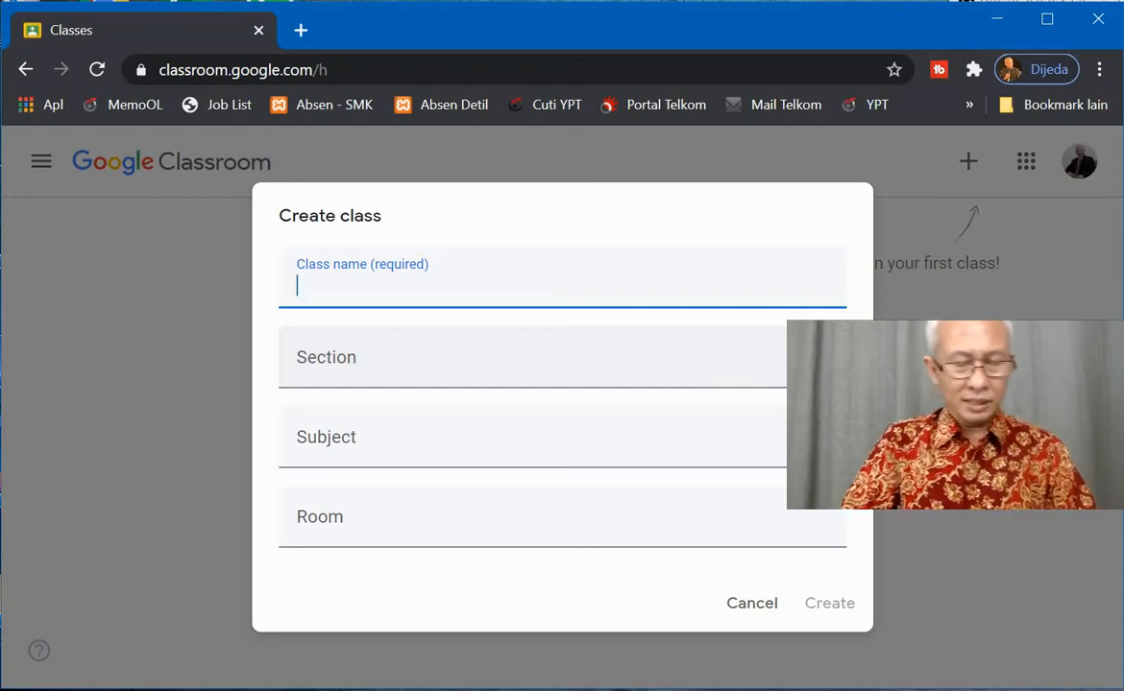
Create the class TI-1 with section Sm-1, subject Effective Communication and no room, and dismiss the tip on inviting students
type("TI-1")
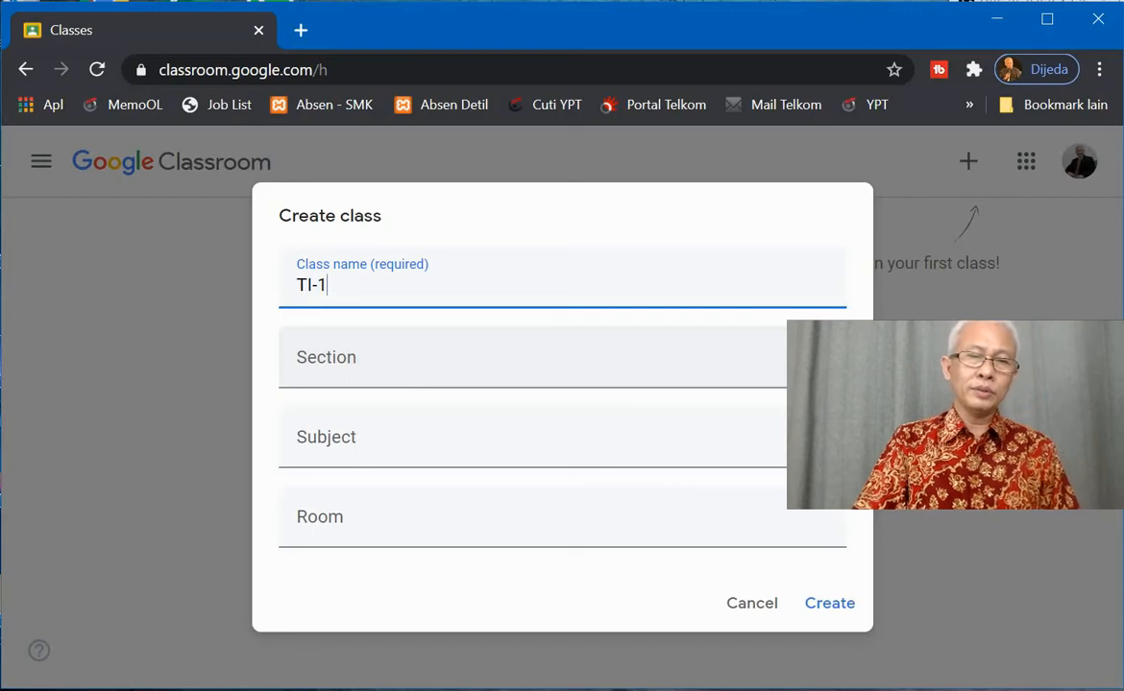
key("Tab")
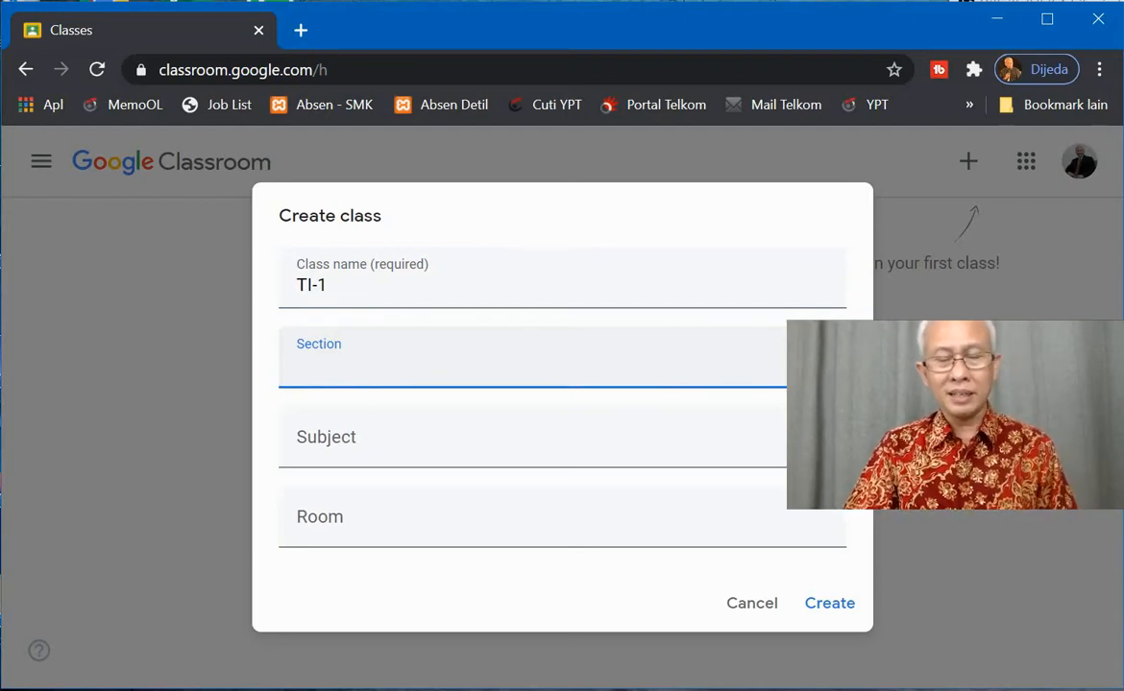
type("Sm-1")
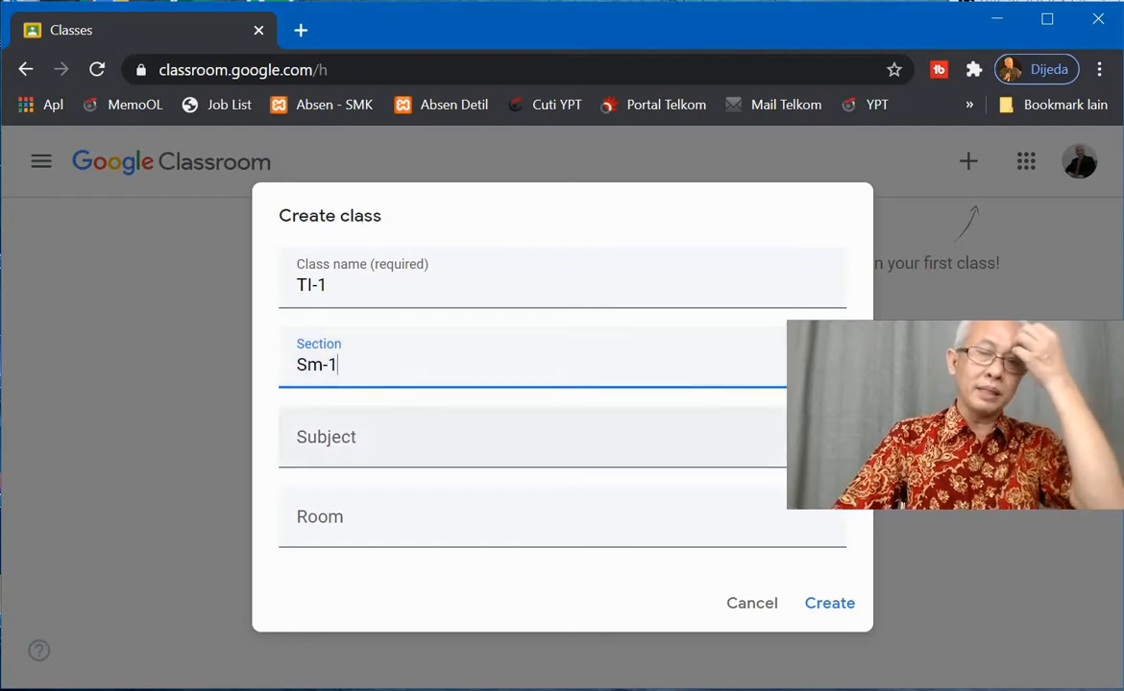
key("Tab")
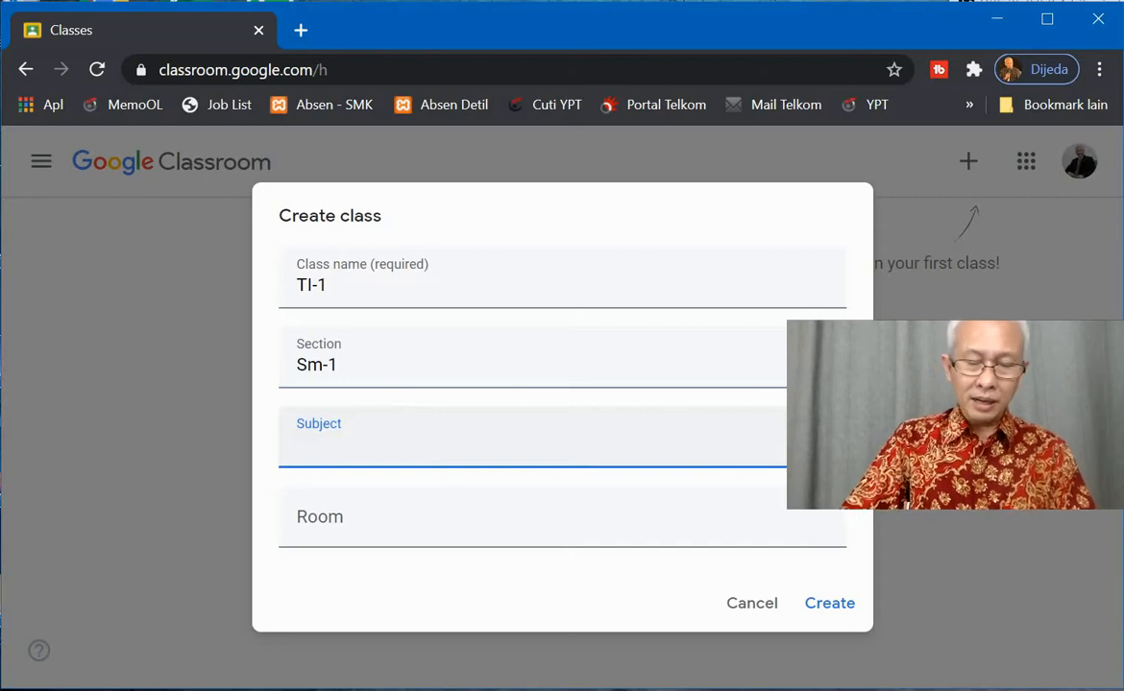
type("Effective Co")
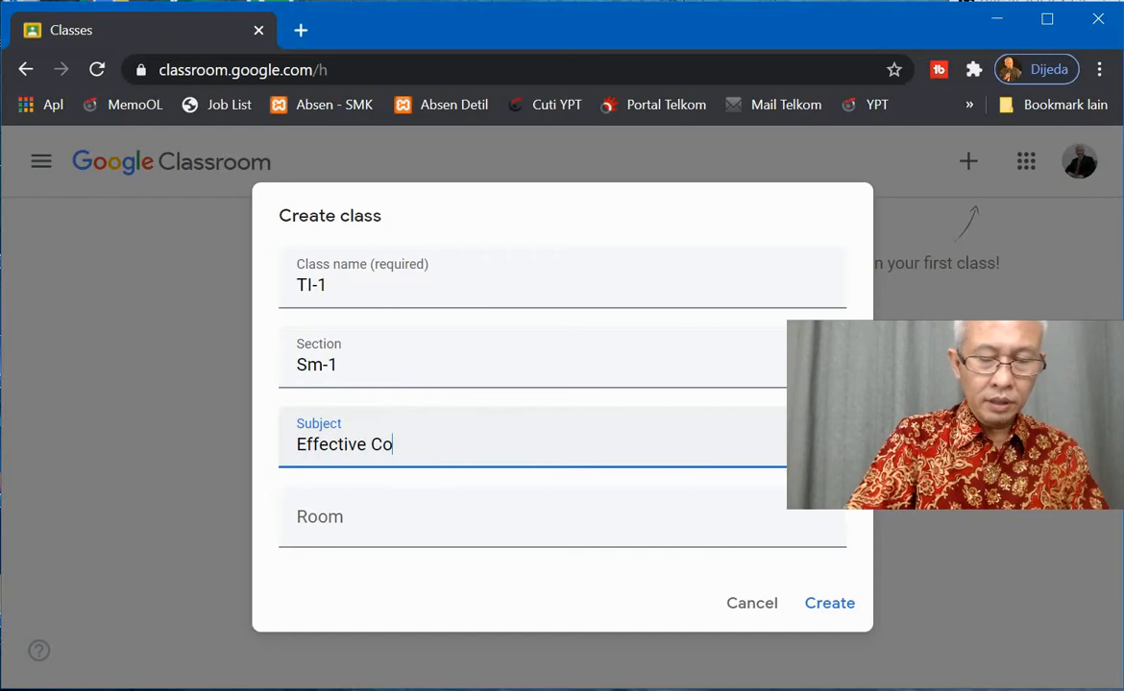
type("mmunication")
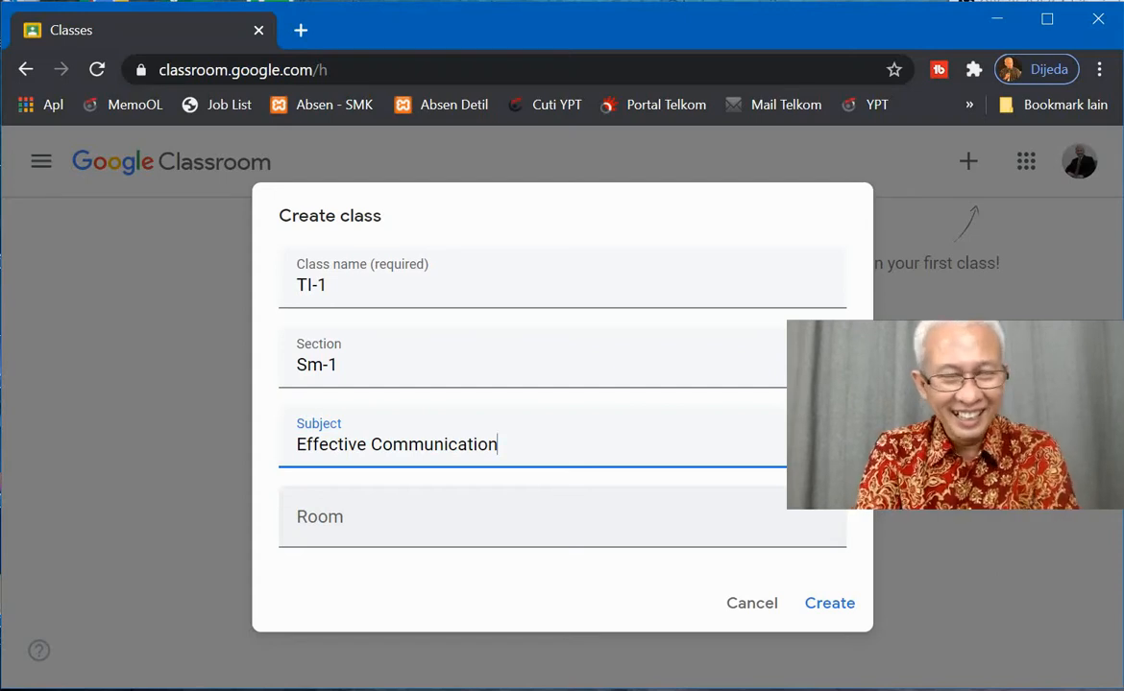
left_click(298, 519)
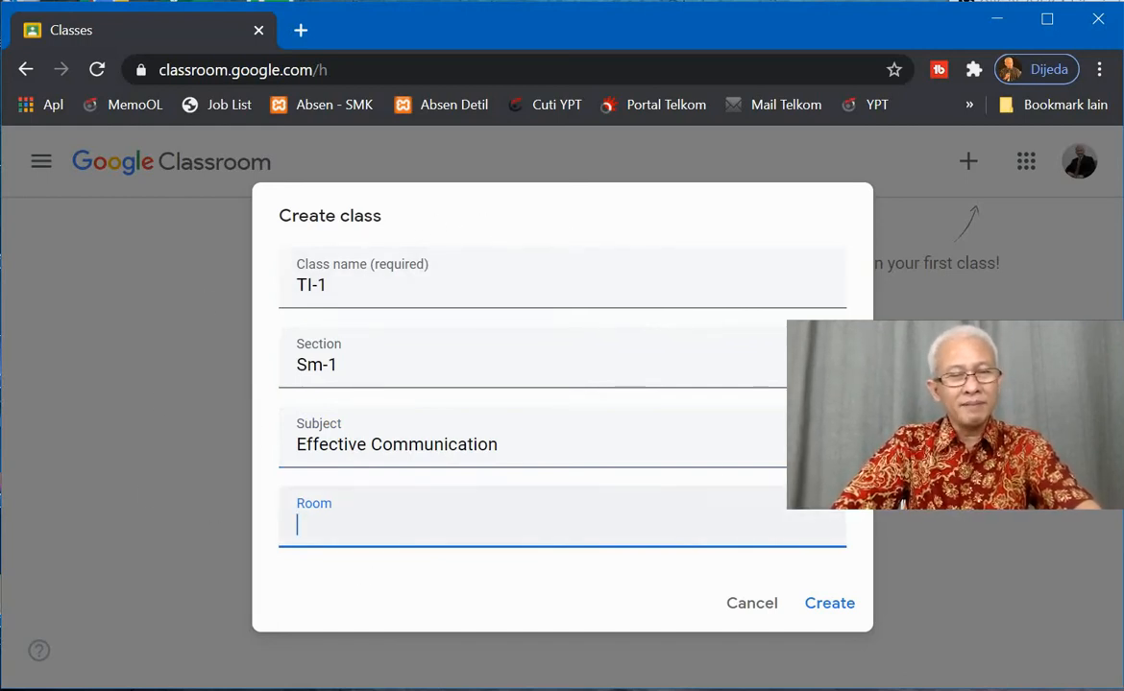
left_click(823, 608)
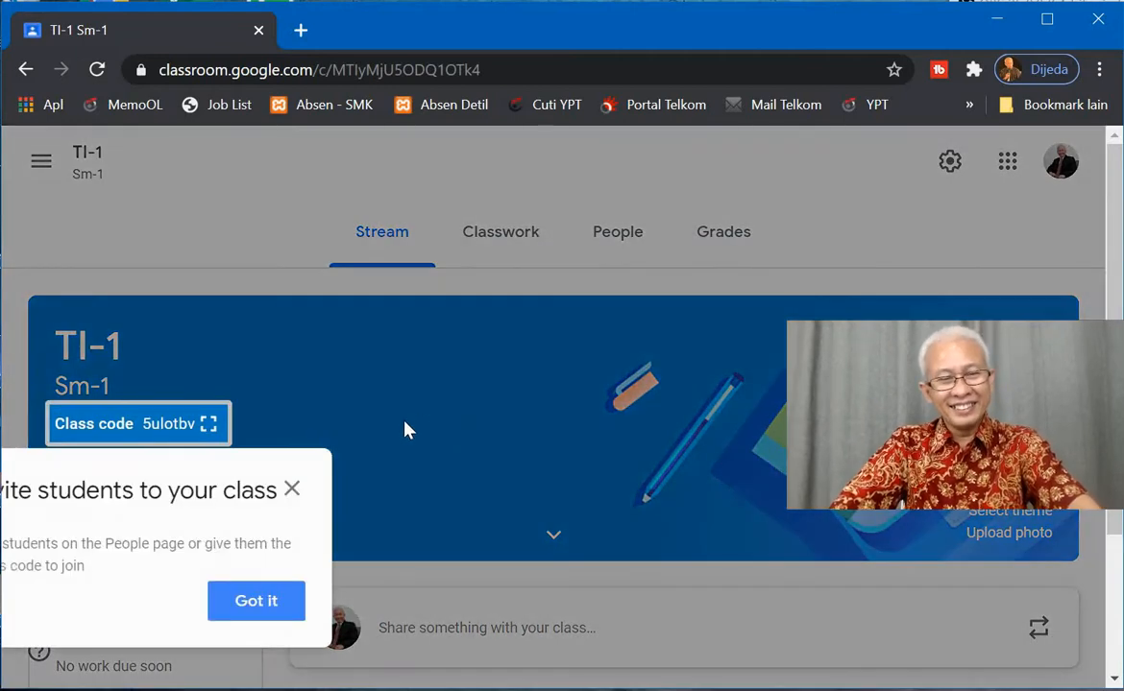
left_click_drag(189, 484, 677, 373)
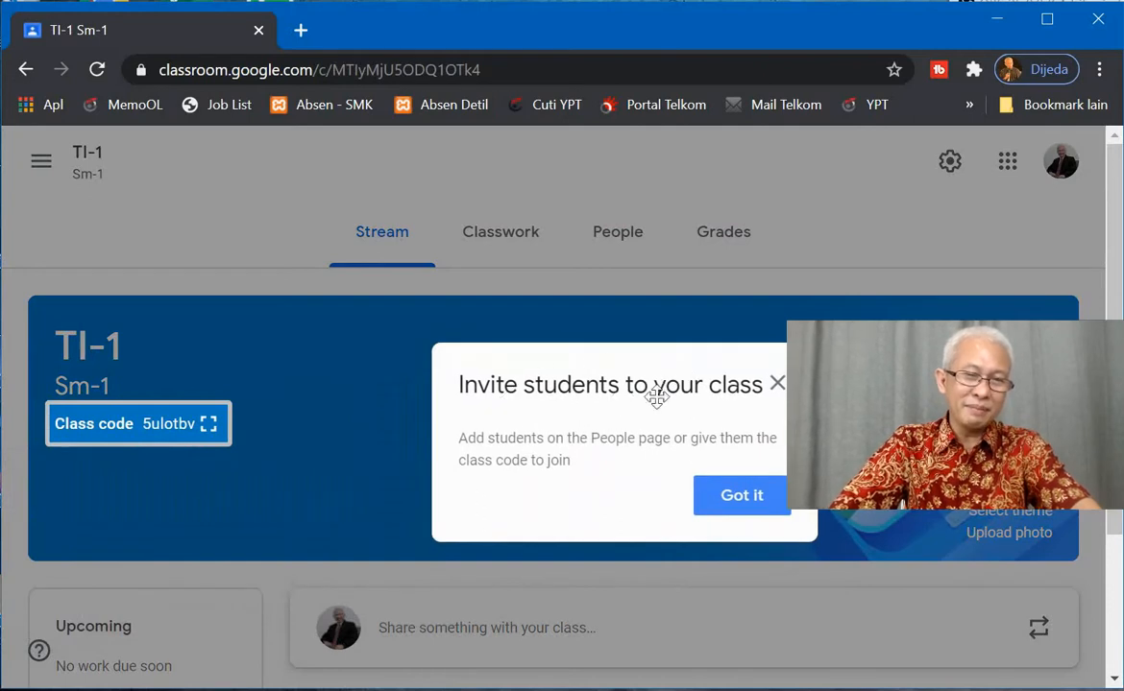
left_click(776, 386)
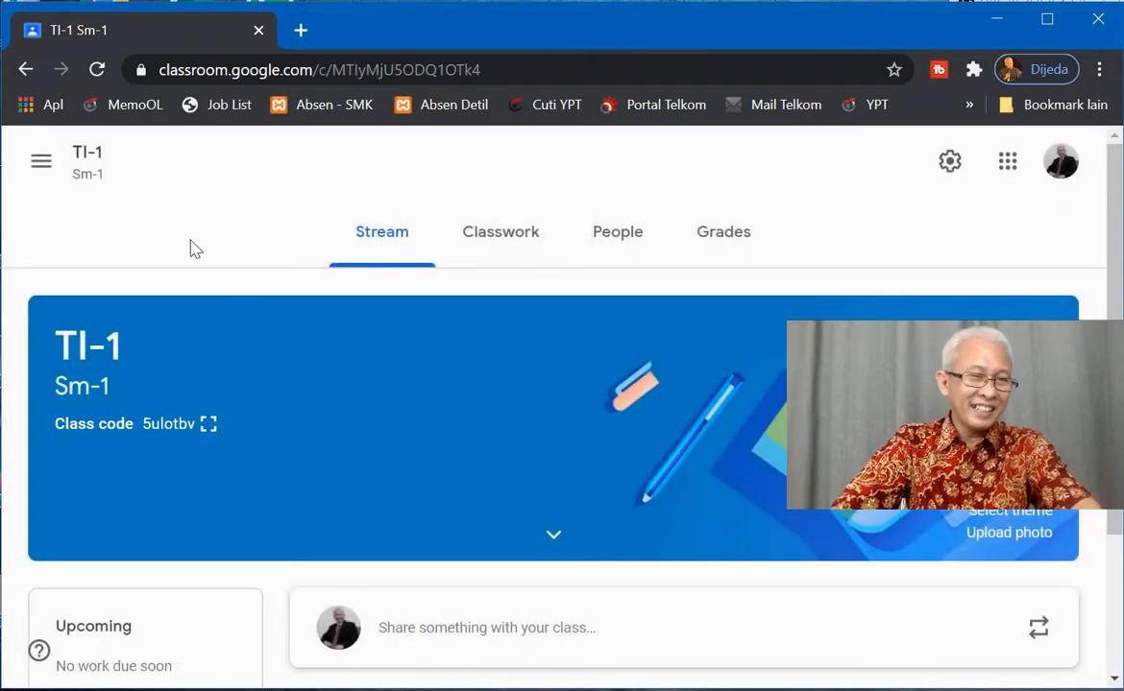
Look through the new class's sections and examine the Stream page's banner, upcoming work and announcement areas
left_click(626, 231)
left_click(512, 242)
left_click(418, 236)
left_click(524, 232)
left_click(395, 235)
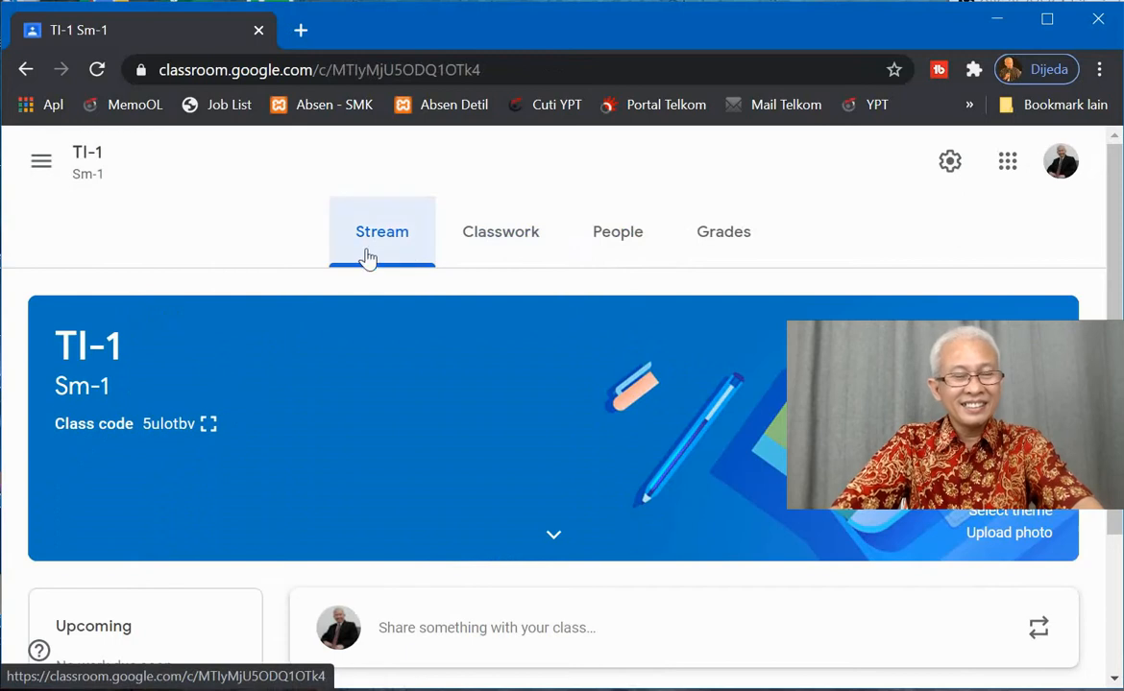
scroll(476, 358, "down", 1)
scroll(474, 363, "down", 1)
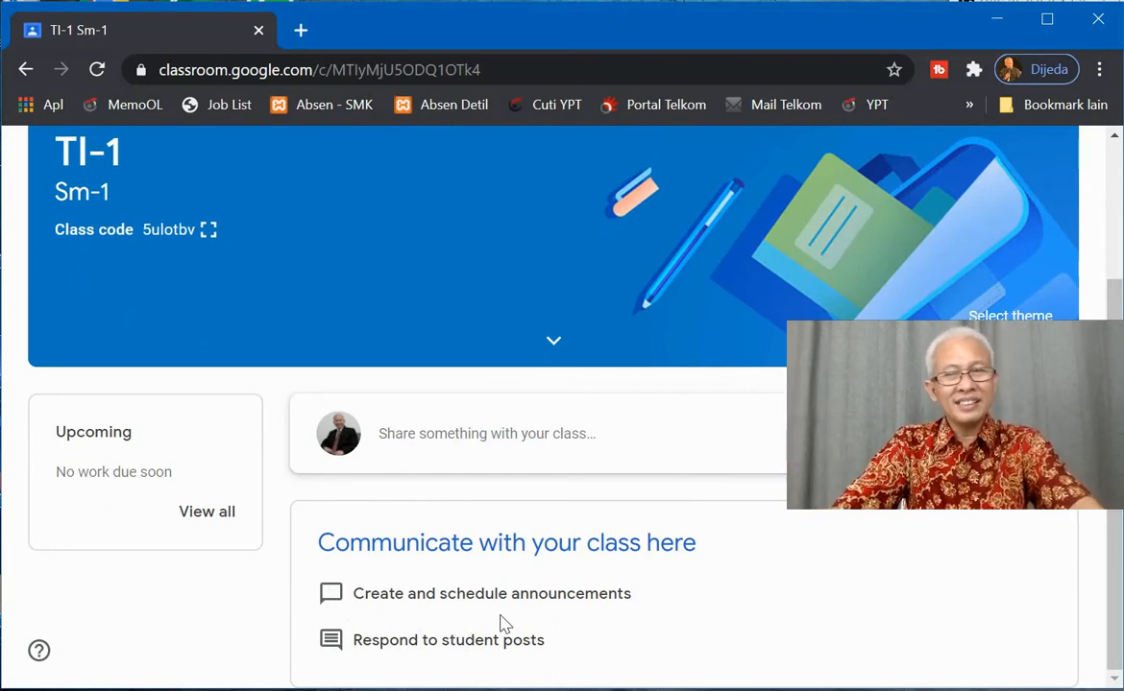
scroll(501, 624, "up", 3)
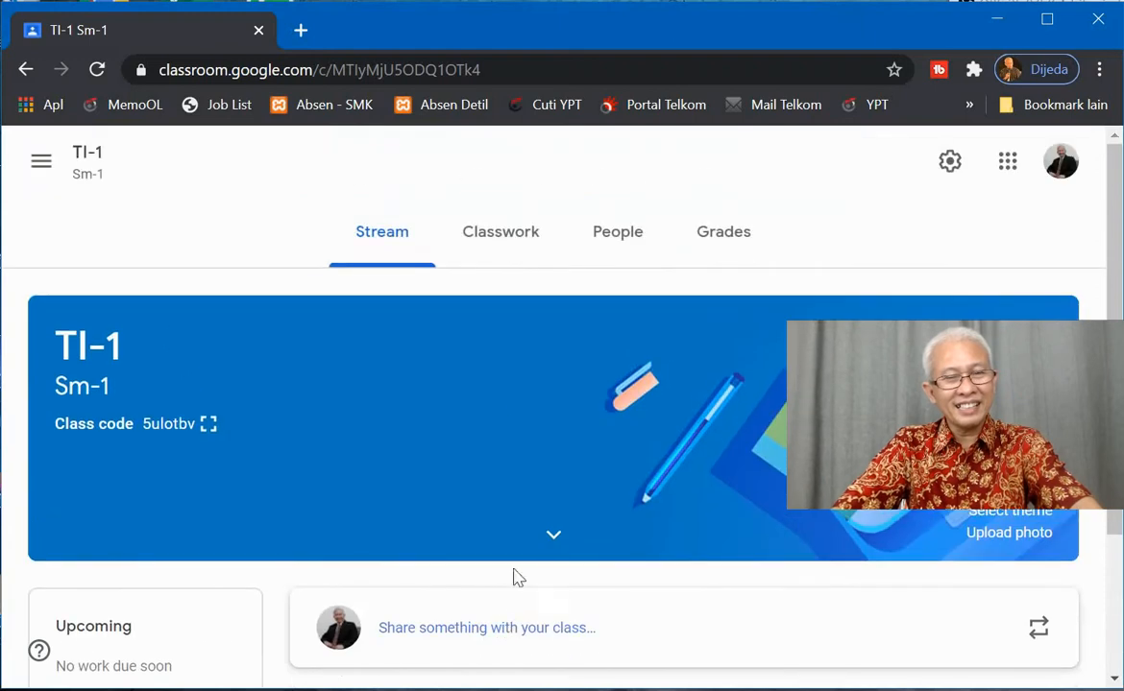
Examine which kinds of items can be created on the class's Classwork page
left_click(491, 238)
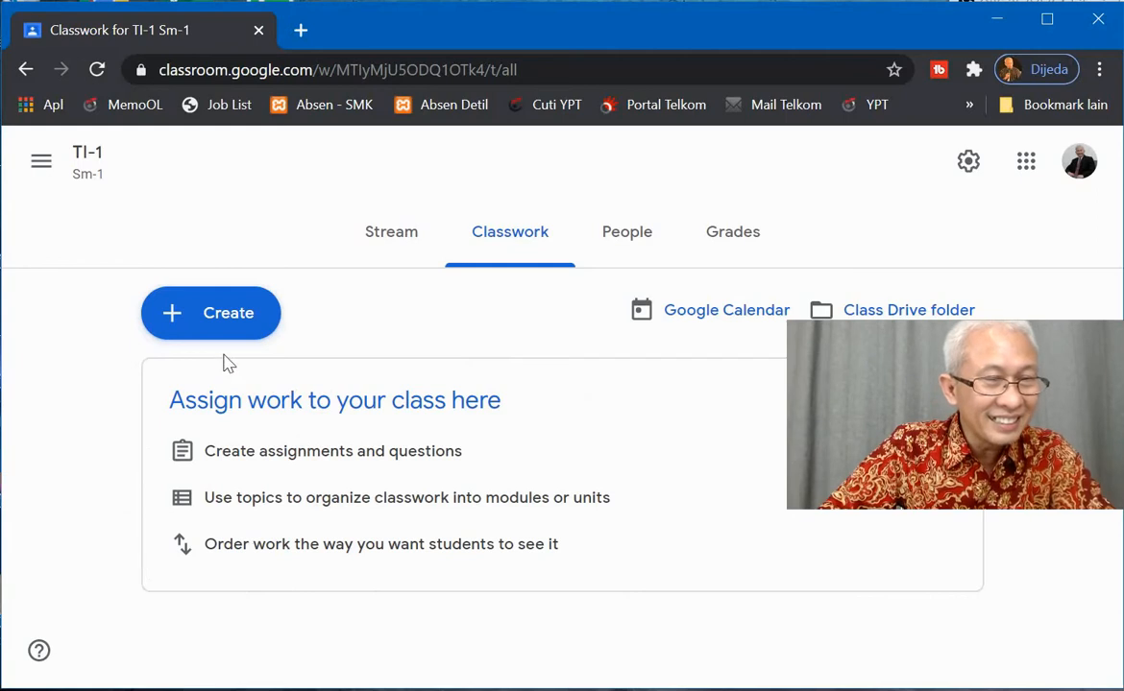
left_click(226, 319)
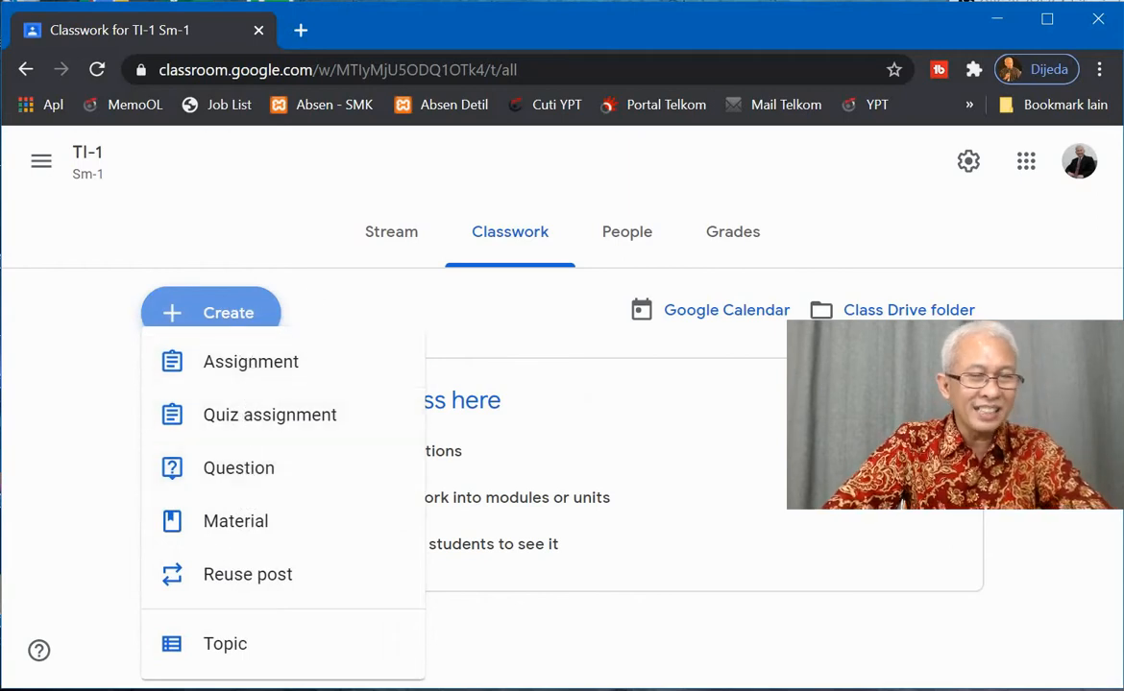
left_click(233, 309)
View the student and teacher invitation forms on the class's People page, closing both without inviting anyone
left_click(625, 249)
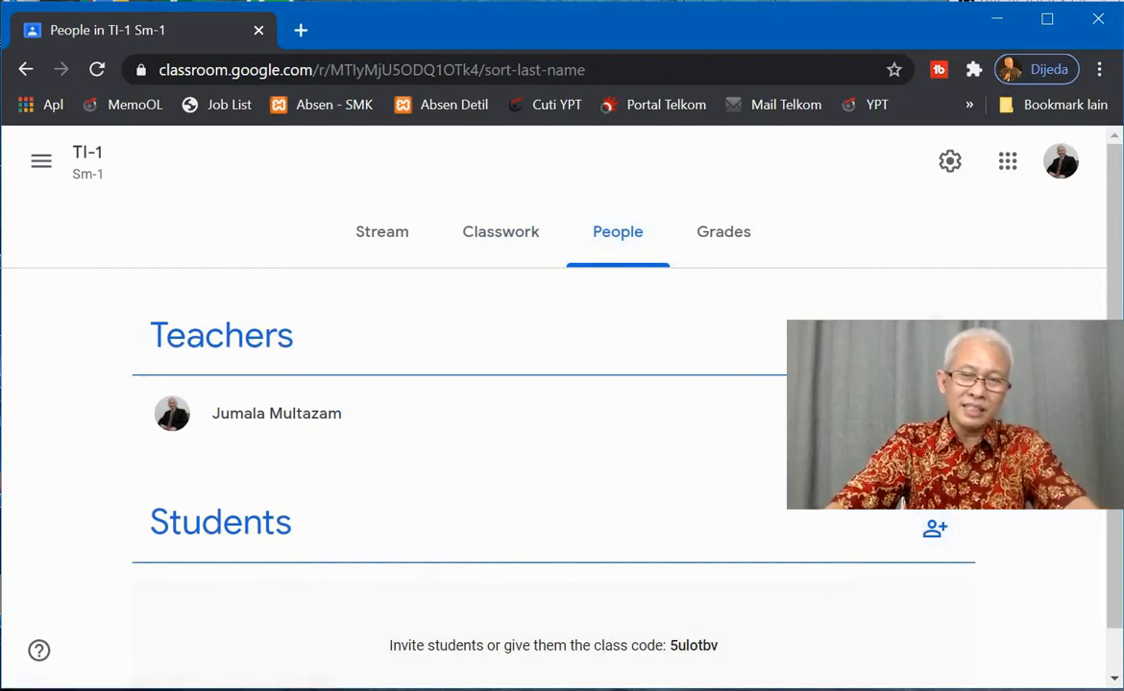
left_click(945, 535)
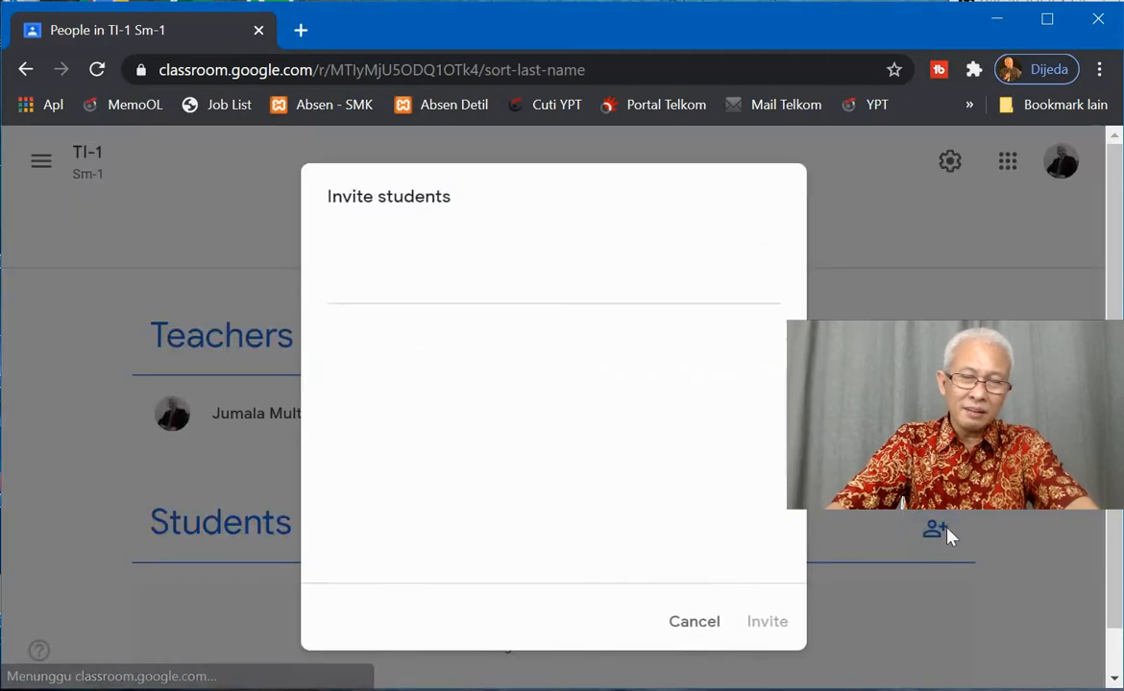
left_click(690, 624)
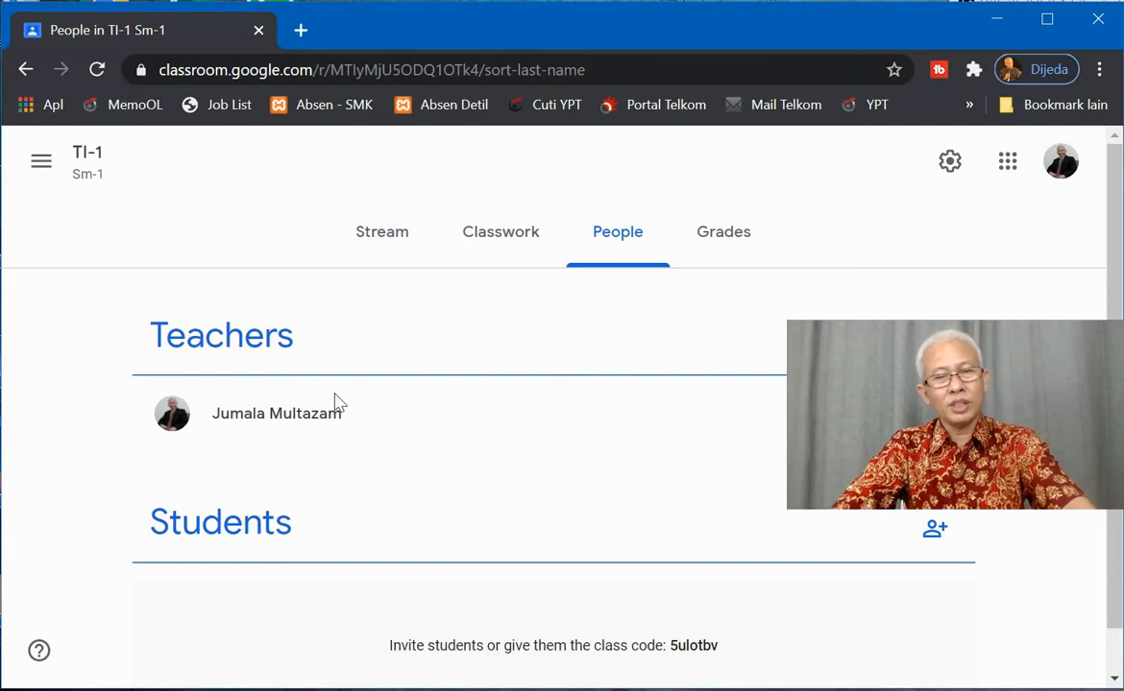
left_click(934, 342)
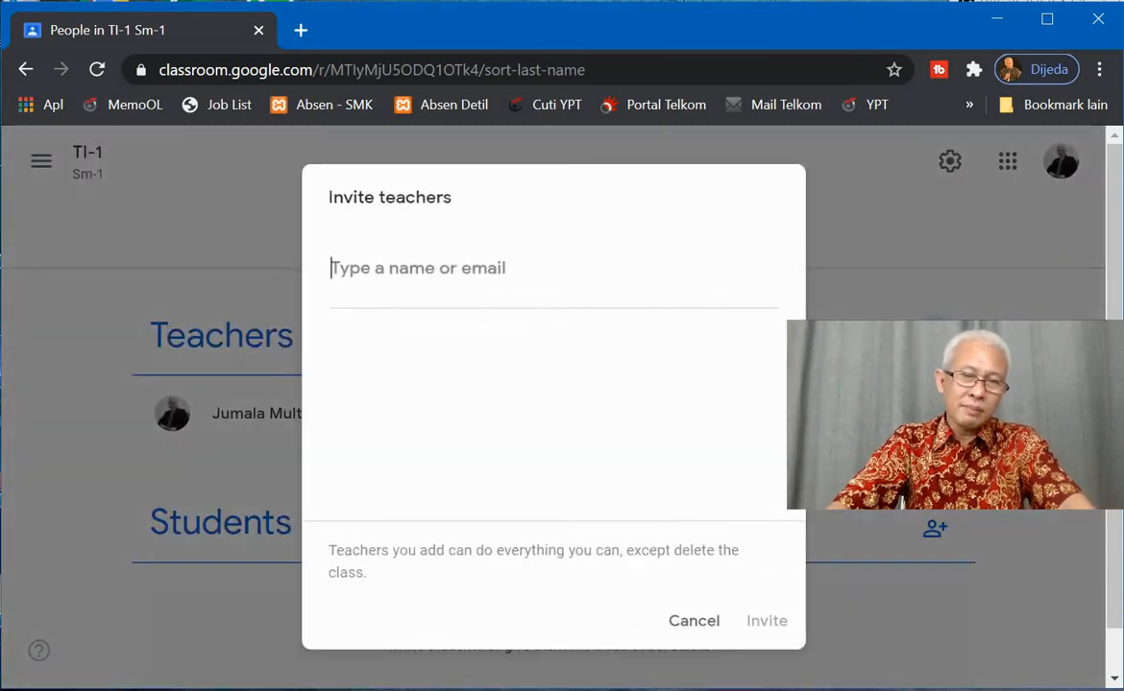
left_click(684, 627)
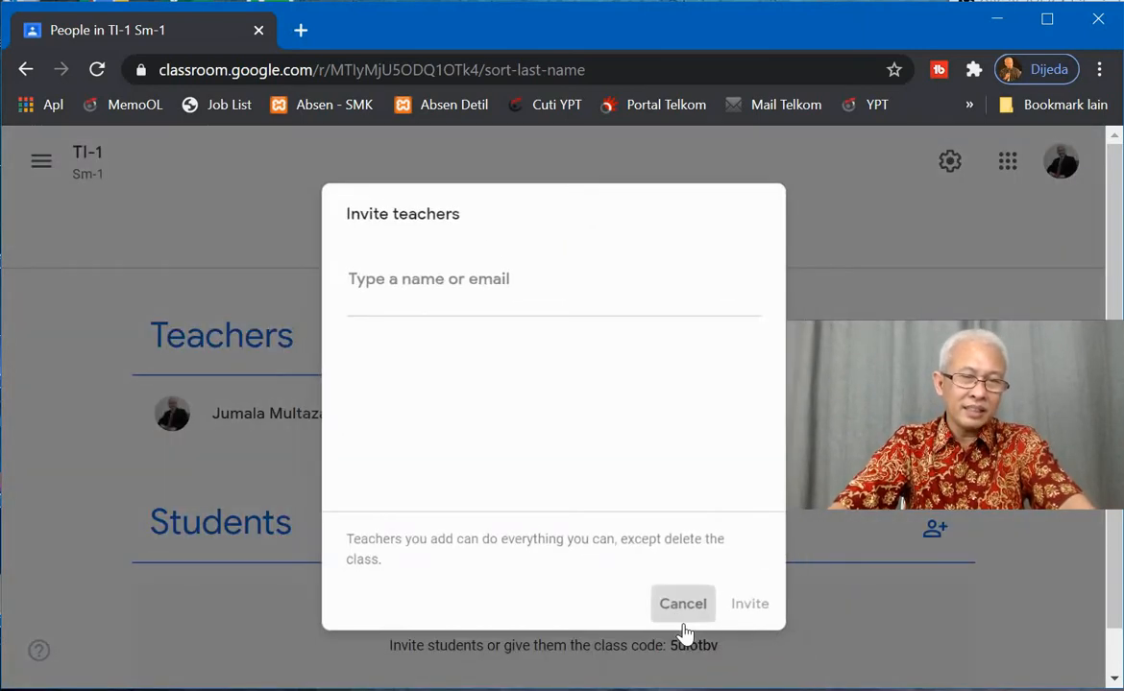
View the class's Grades page and go back over the Stream page's sharing and communication areas
left_click(741, 236)
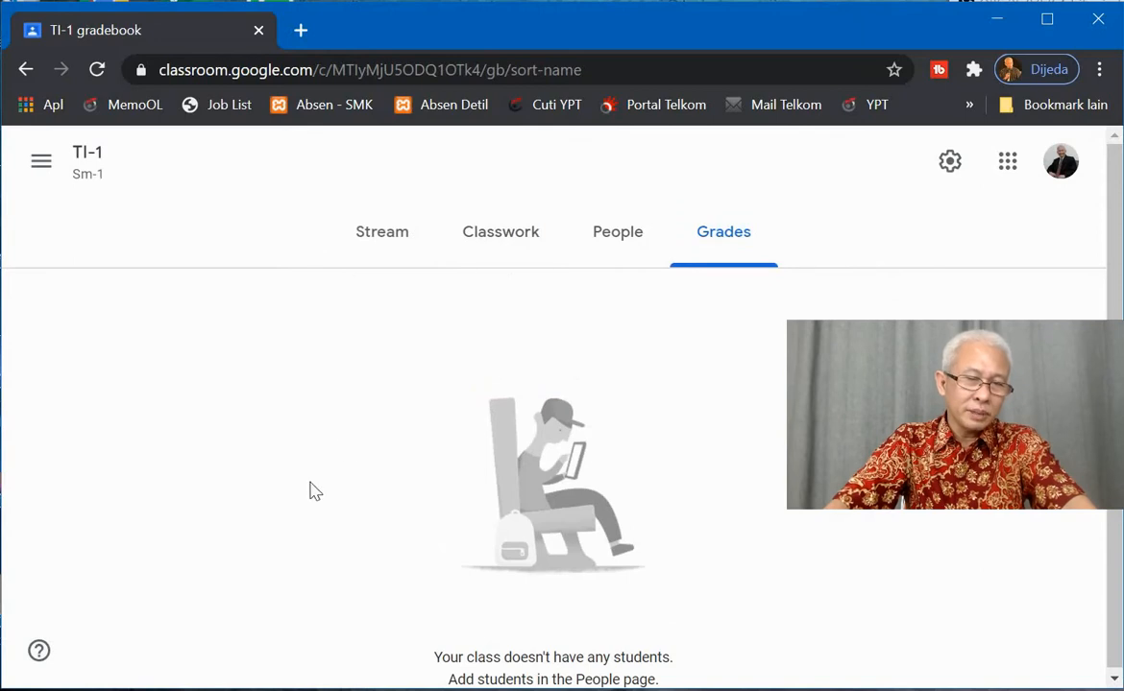
left_click(370, 233)
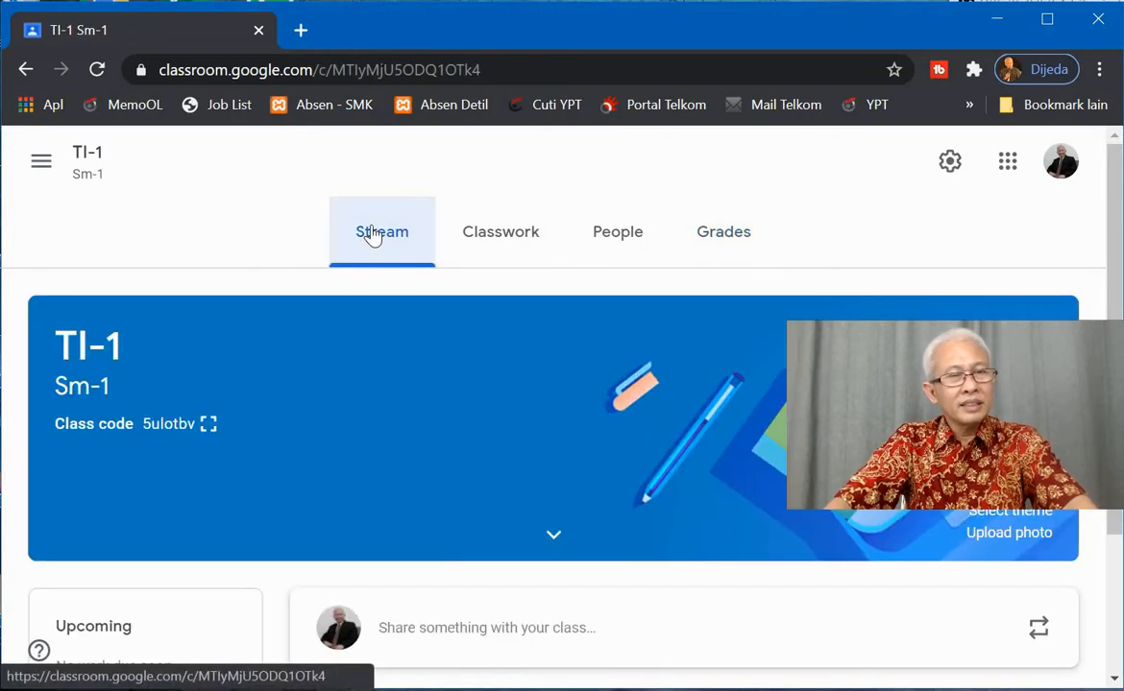
scroll(474, 434, "down", 2)
scroll(408, 625, "up", 1)
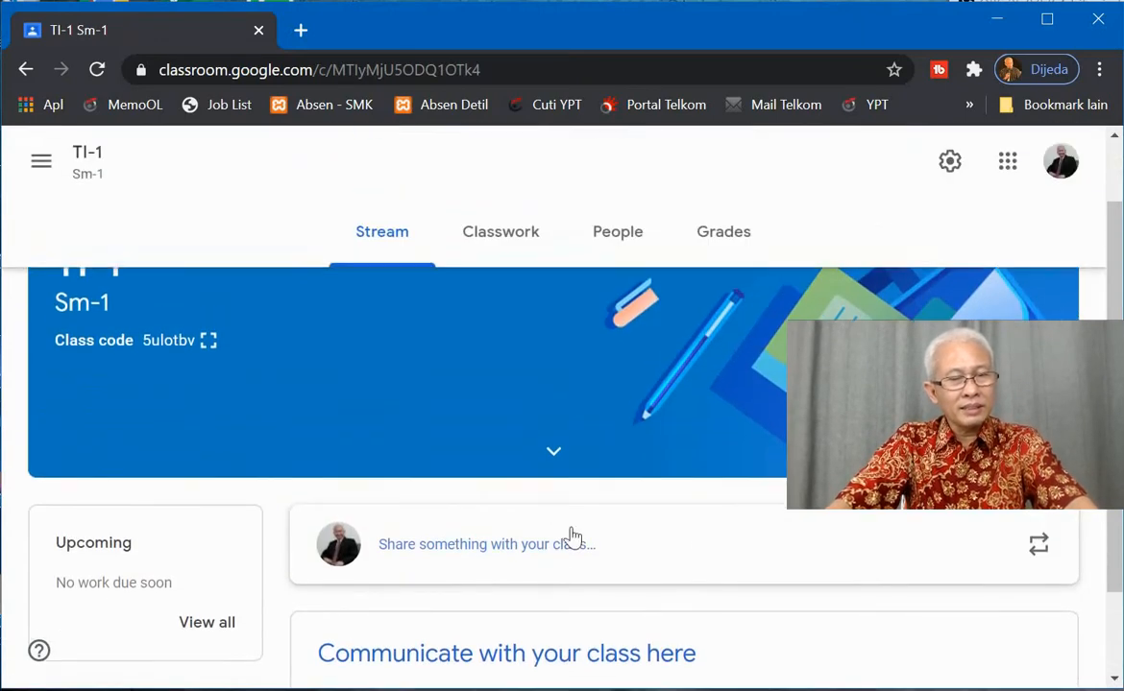
scroll(585, 519, "down", 1)
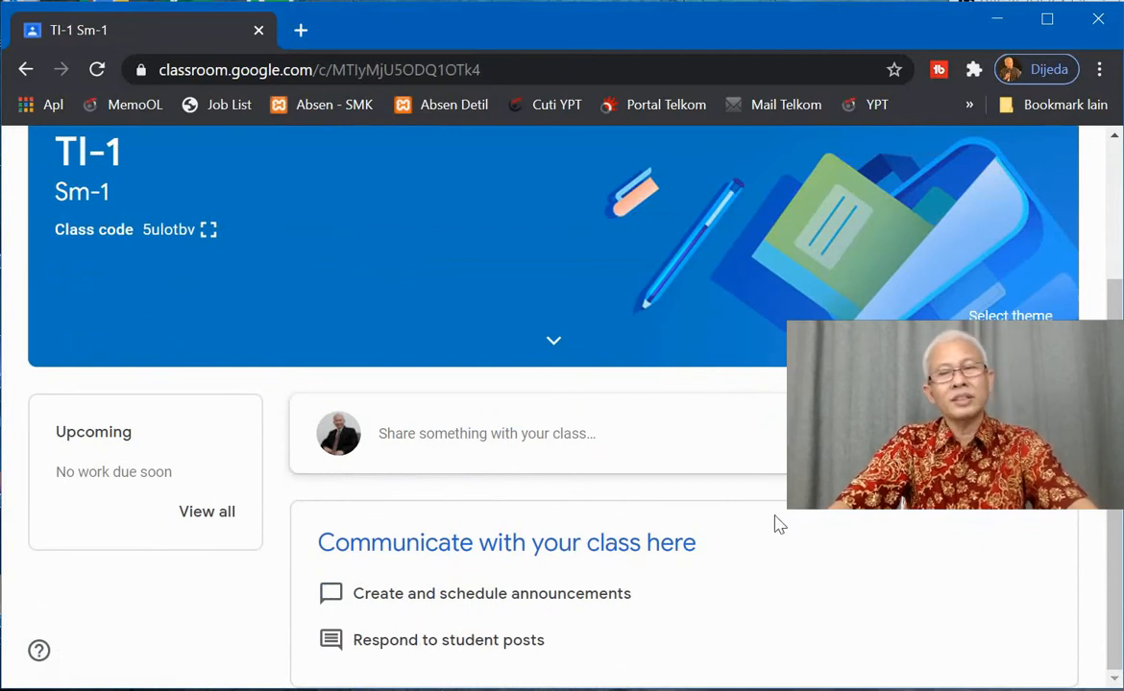
scroll(778, 523, "up", 2)
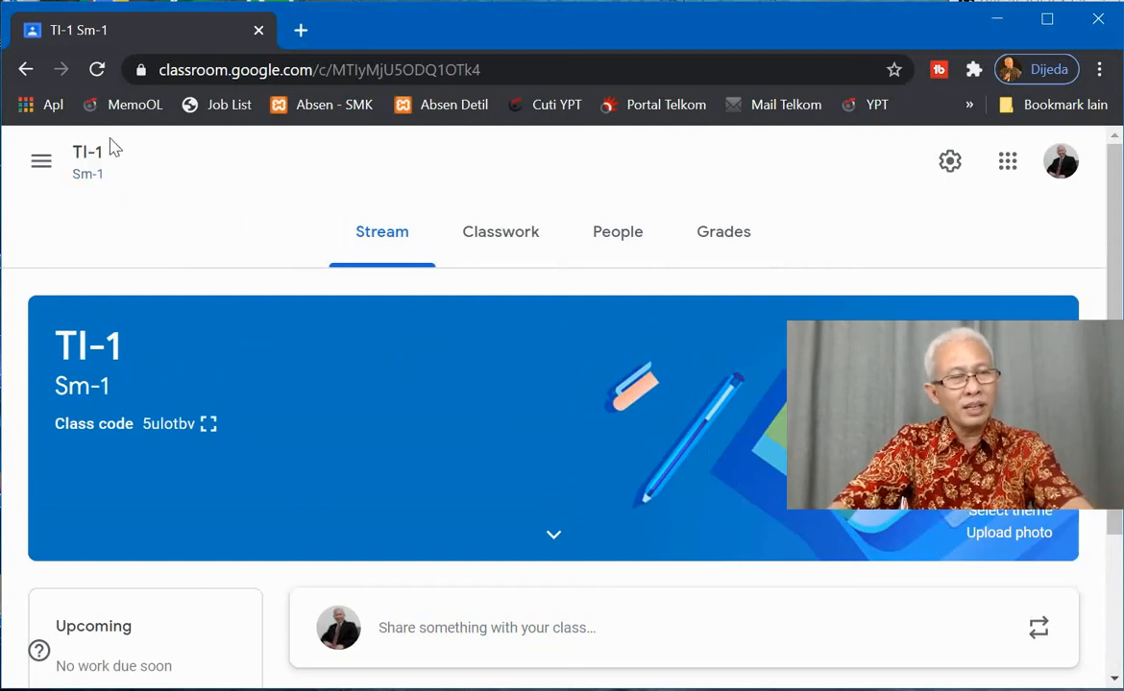
Return to the classes overview, start creating a second class and accept the notice about using Classroom at a school
left_click(39, 169)
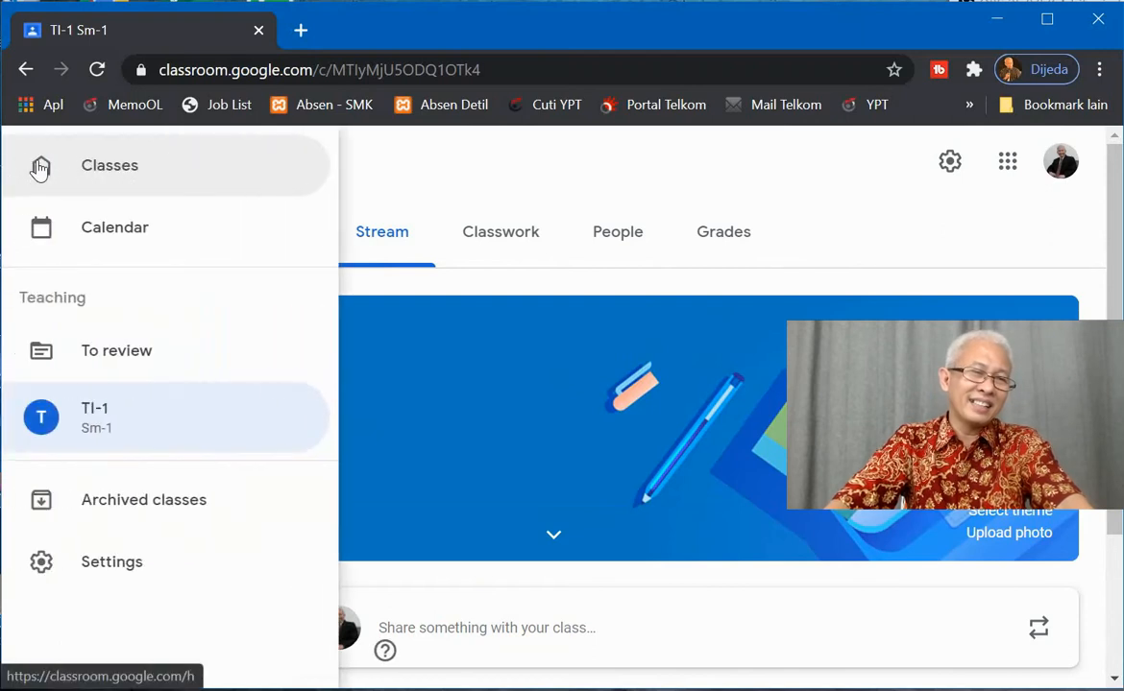
left_click(127, 174)
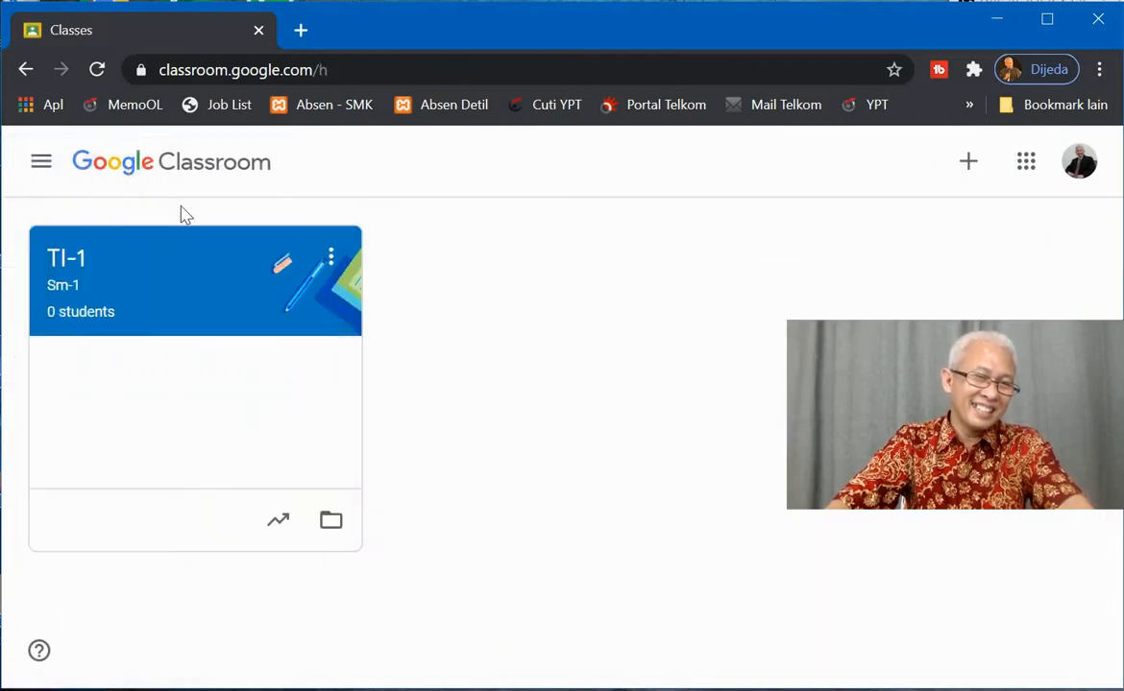
left_click(966, 165)
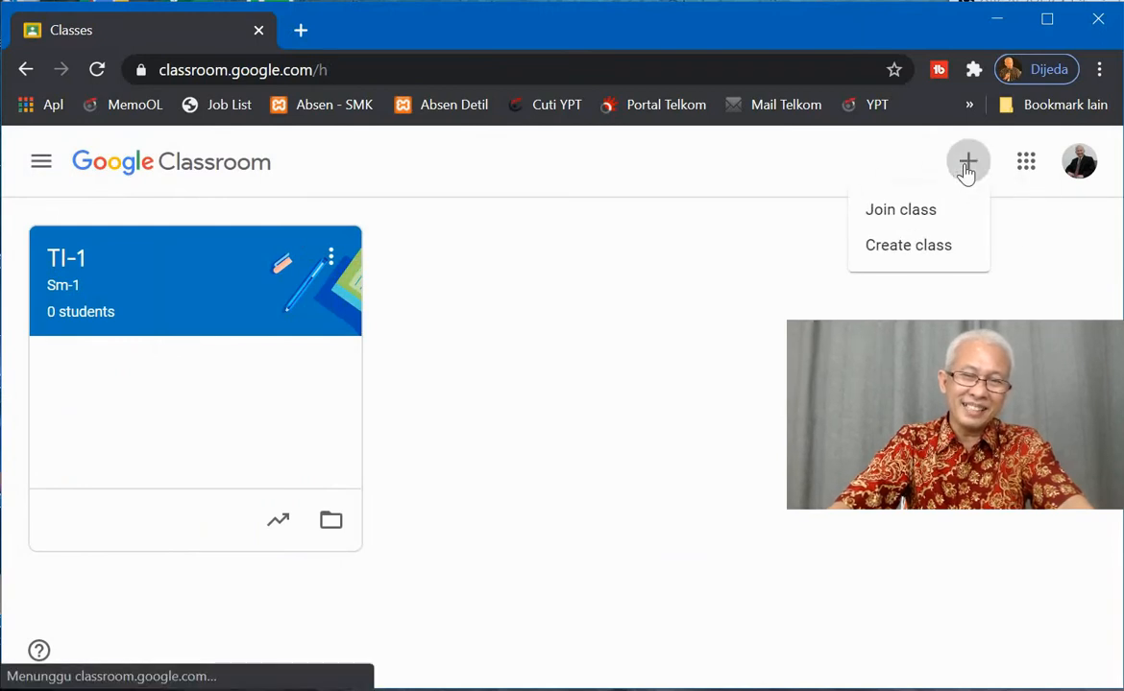
left_click(937, 247)
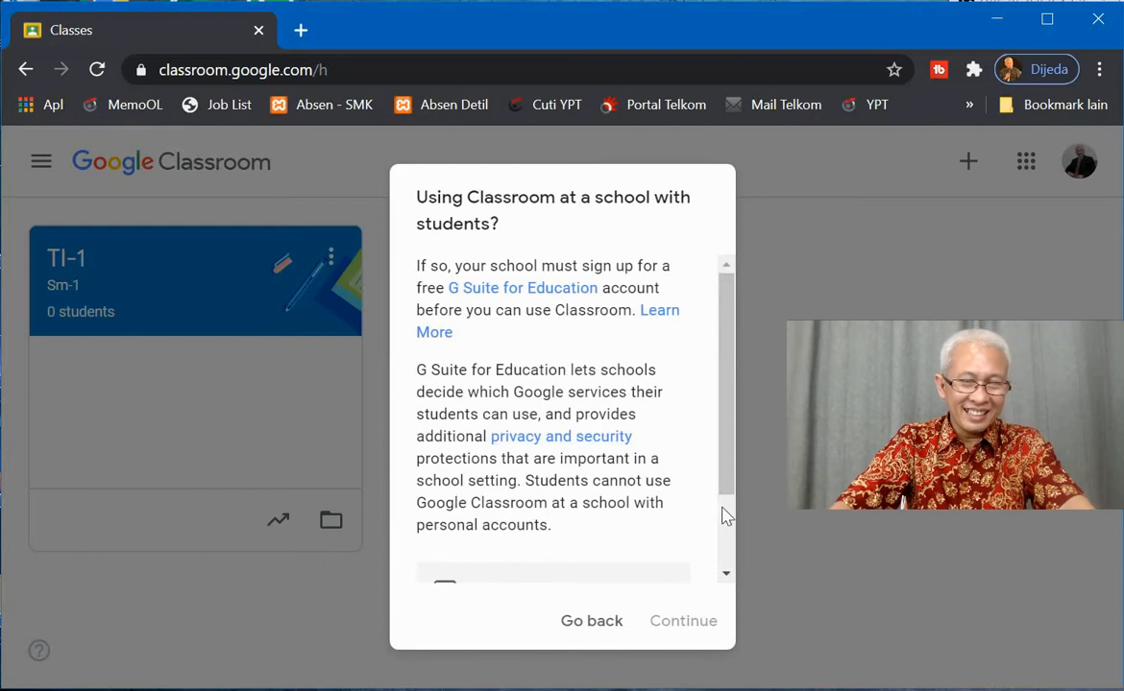
scroll(725, 515, "down", 2)
left_click(443, 492)
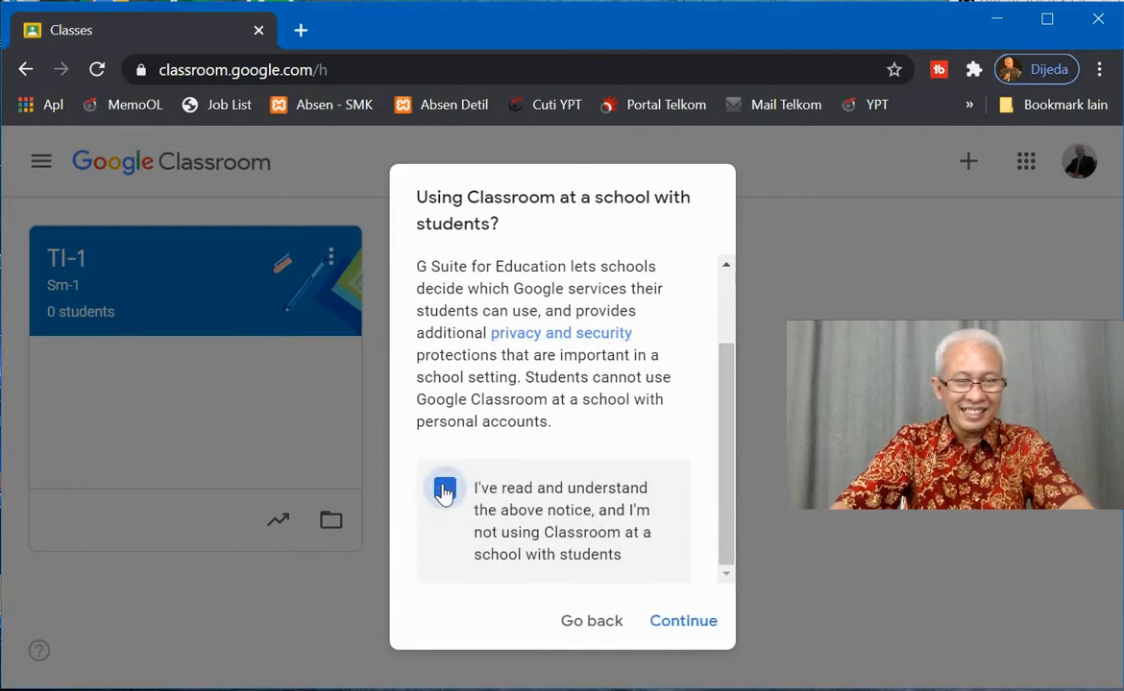
left_click(682, 621)
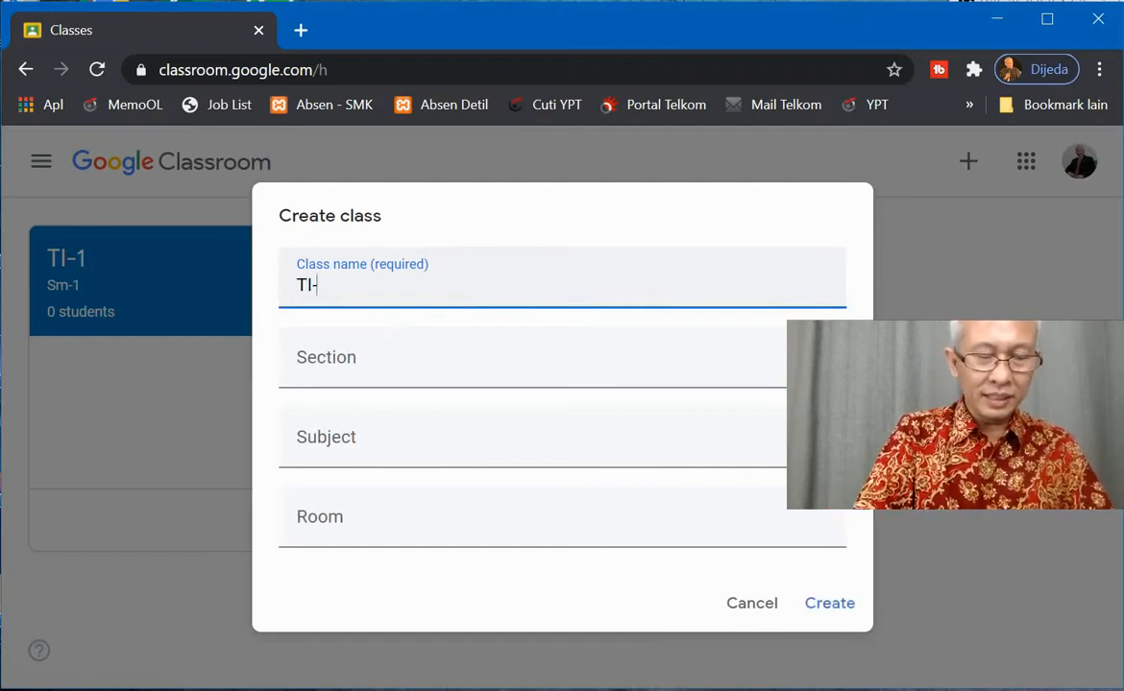
Create the class TI-2 with section Sm-1 and subject Effective Communication, leaving the room blank
key("Tab")
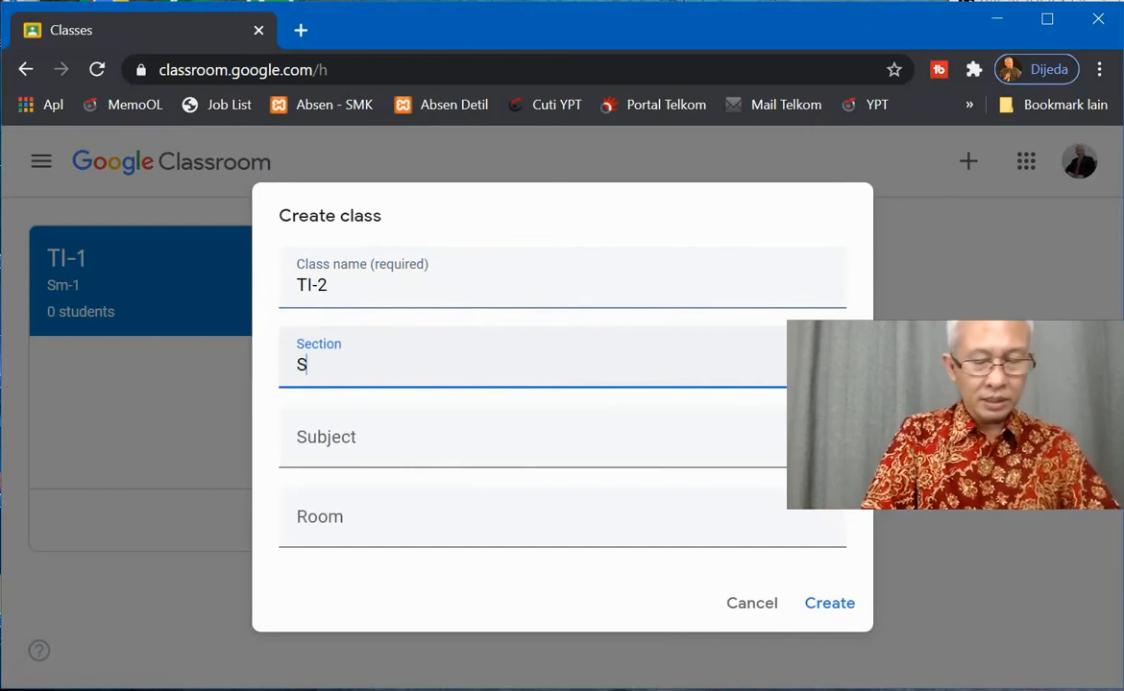
key("Tab")
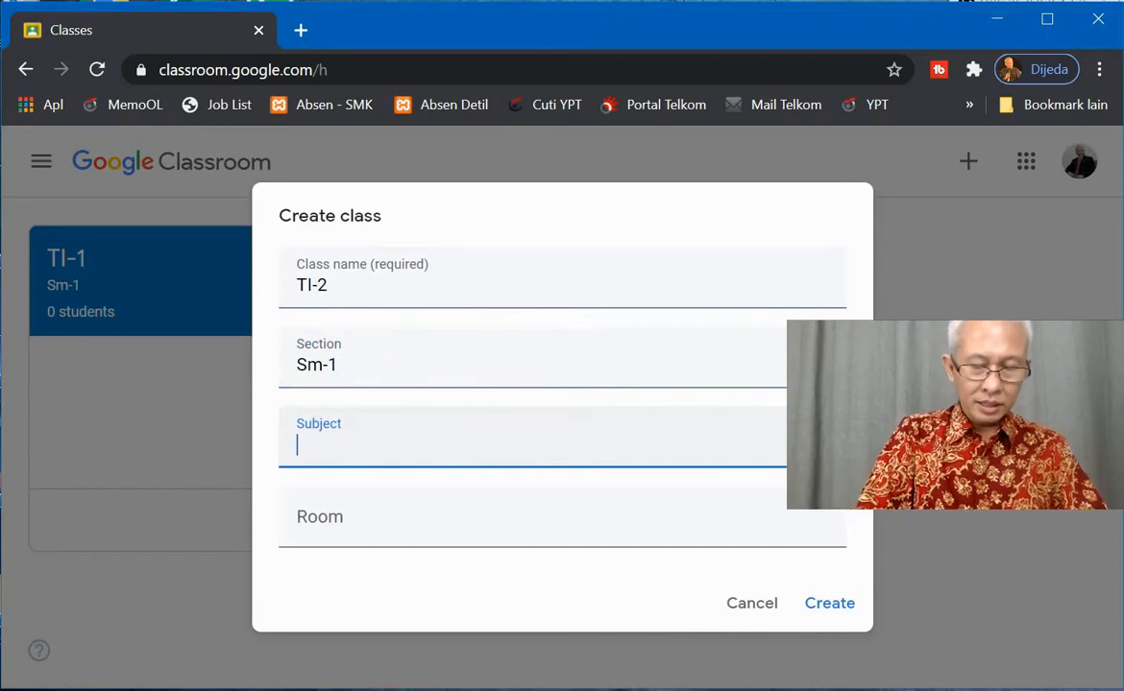
type("E")
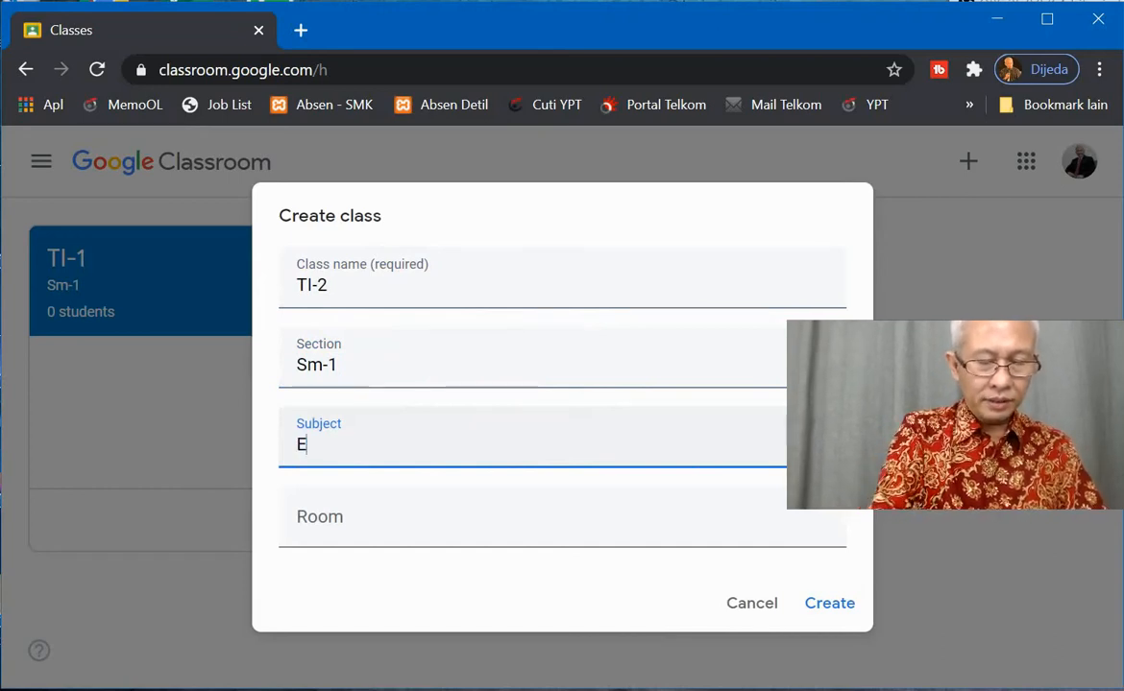
type("ffecti")
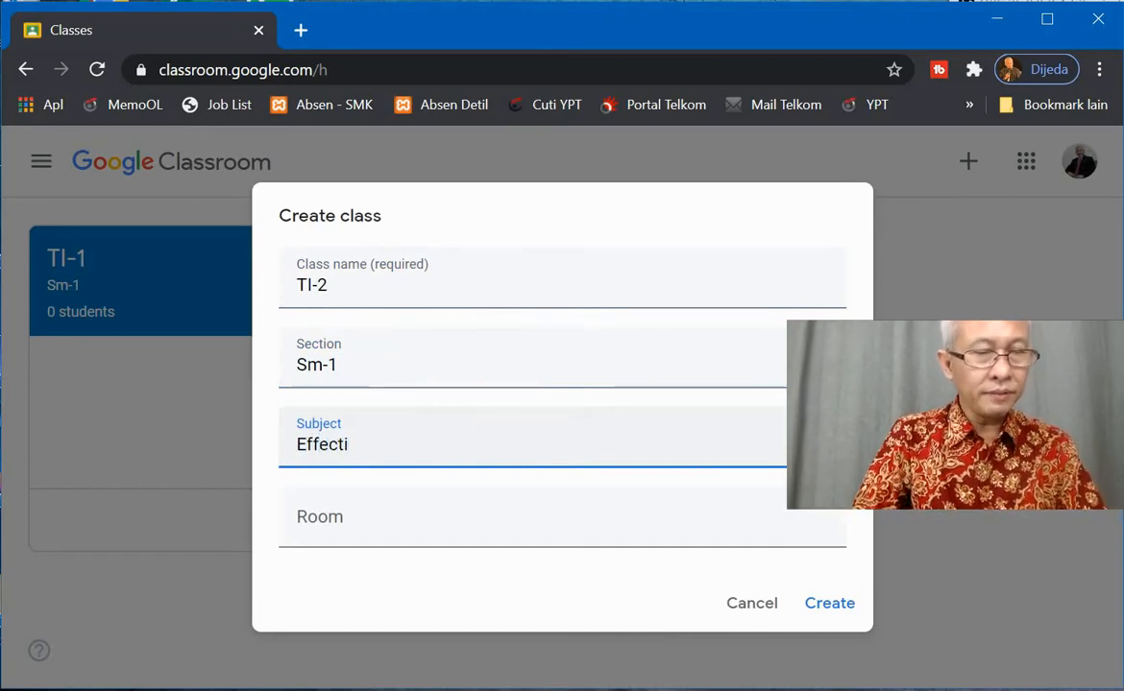
type("ve Communication")
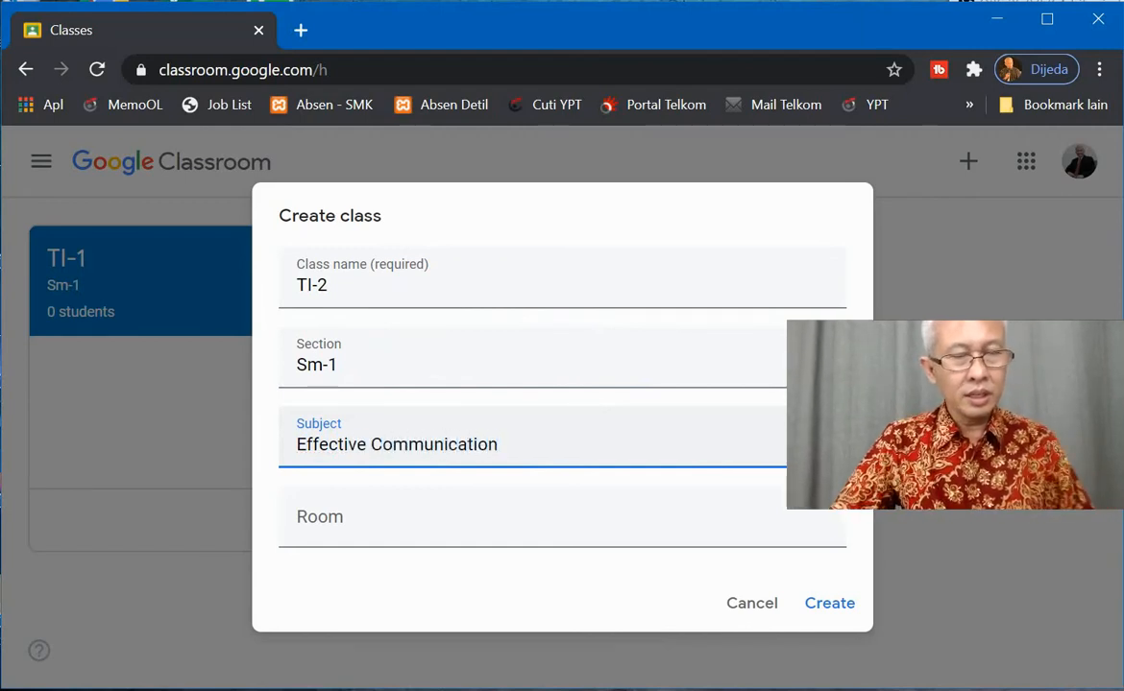
left_click(829, 605)
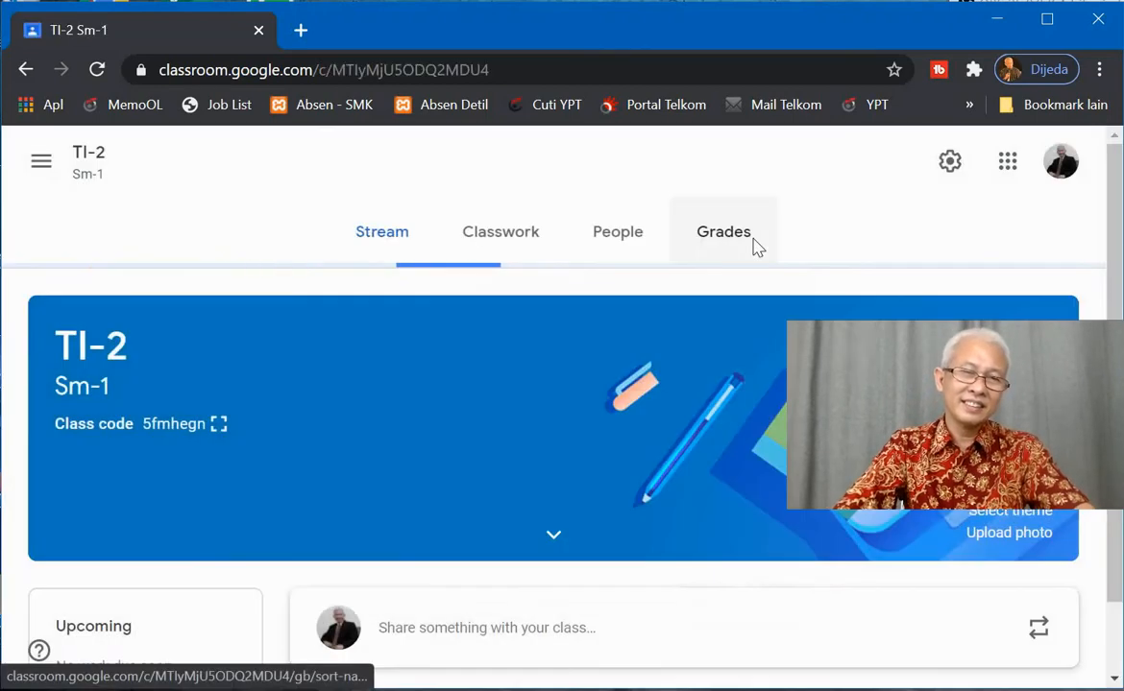
Dismiss the announcements tip on the TI-2 Stream page and look over the page
scroll(485, 338, "down", 1)
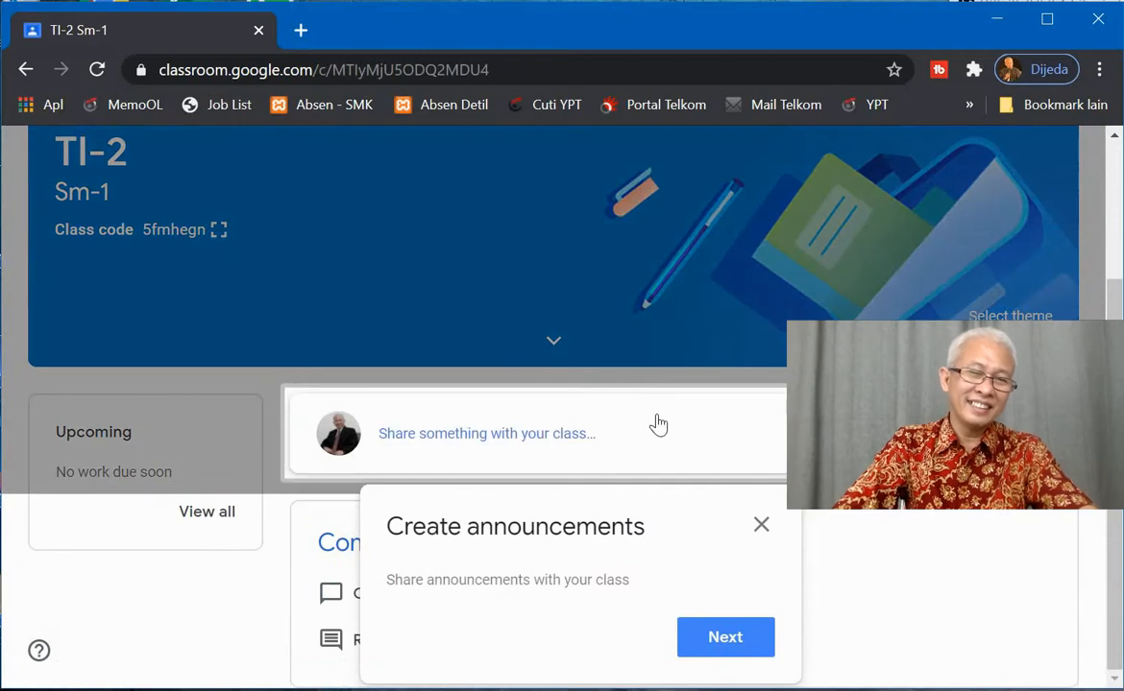
left_click(761, 526)
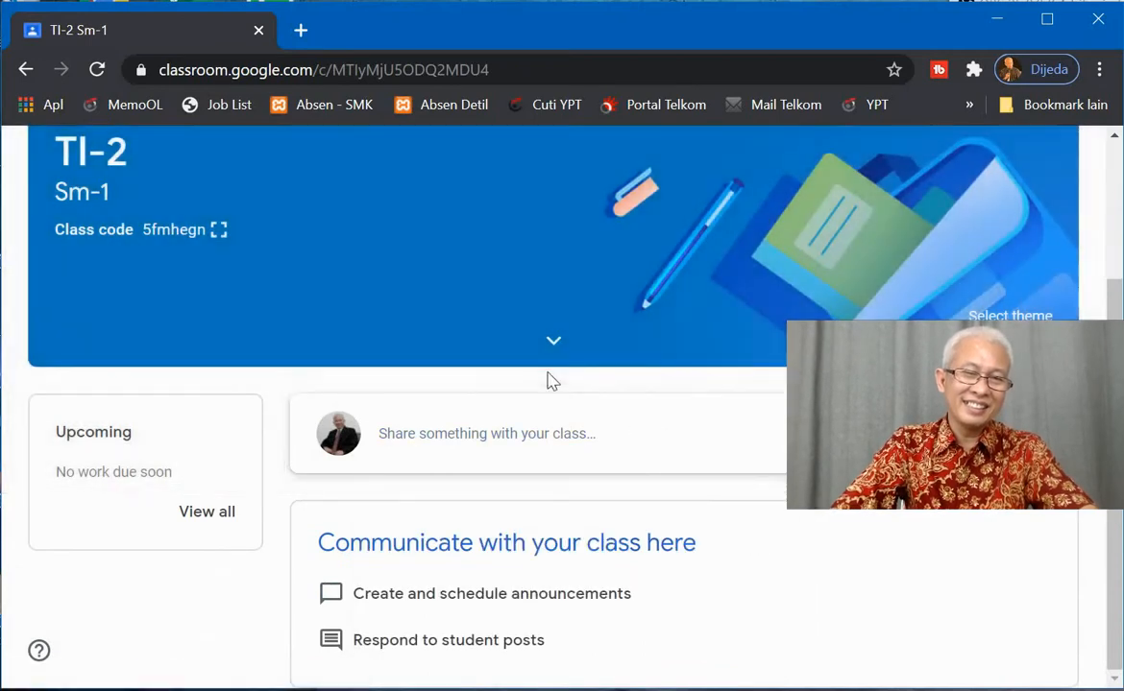
scroll(550, 381, "up", 2)
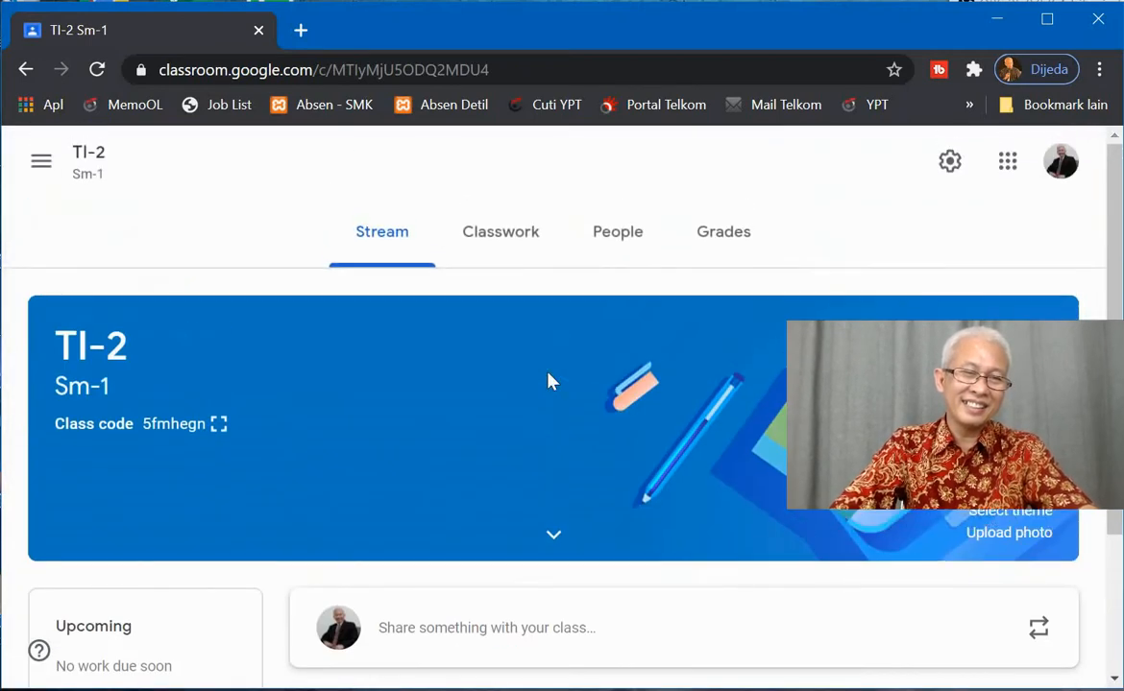
Go back to the classes overview, start a third class and accept the school-use notice to reach its details form
left_click(40, 165)
left_click(96, 169)
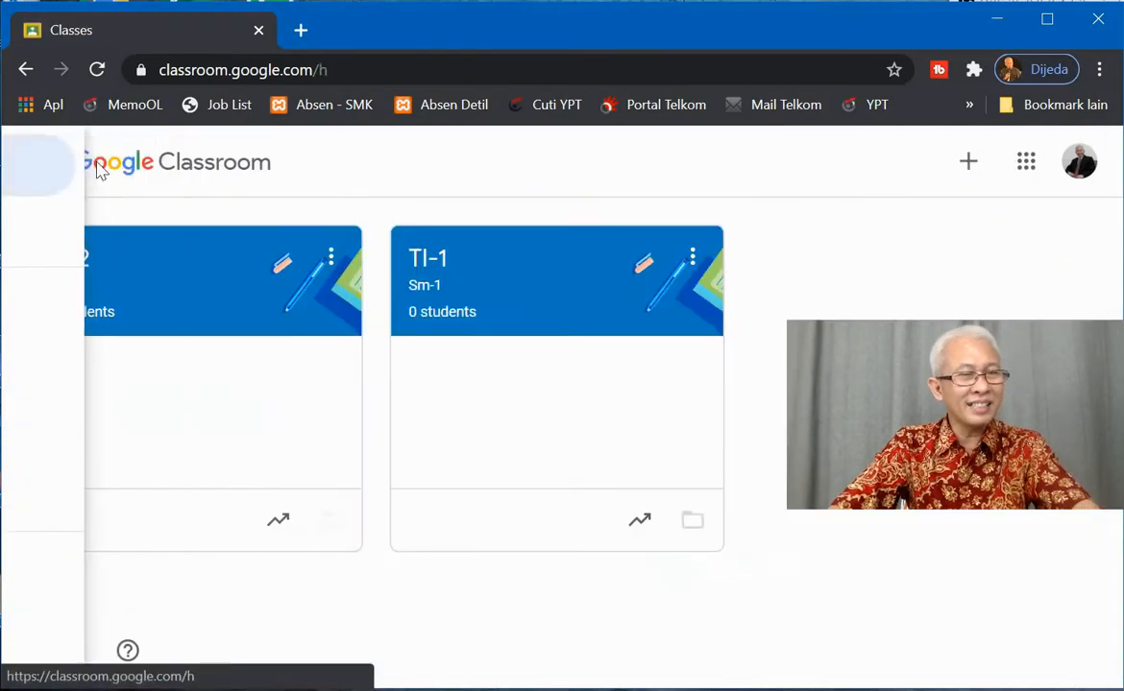
left_click(969, 163)
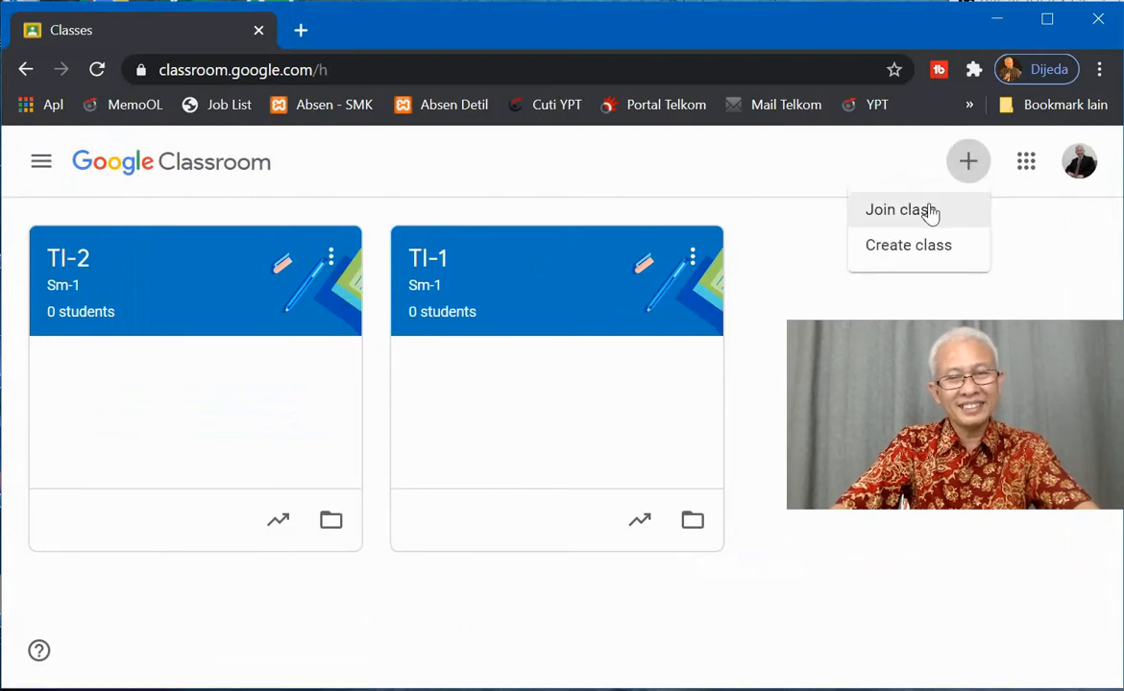
left_click(920, 247)
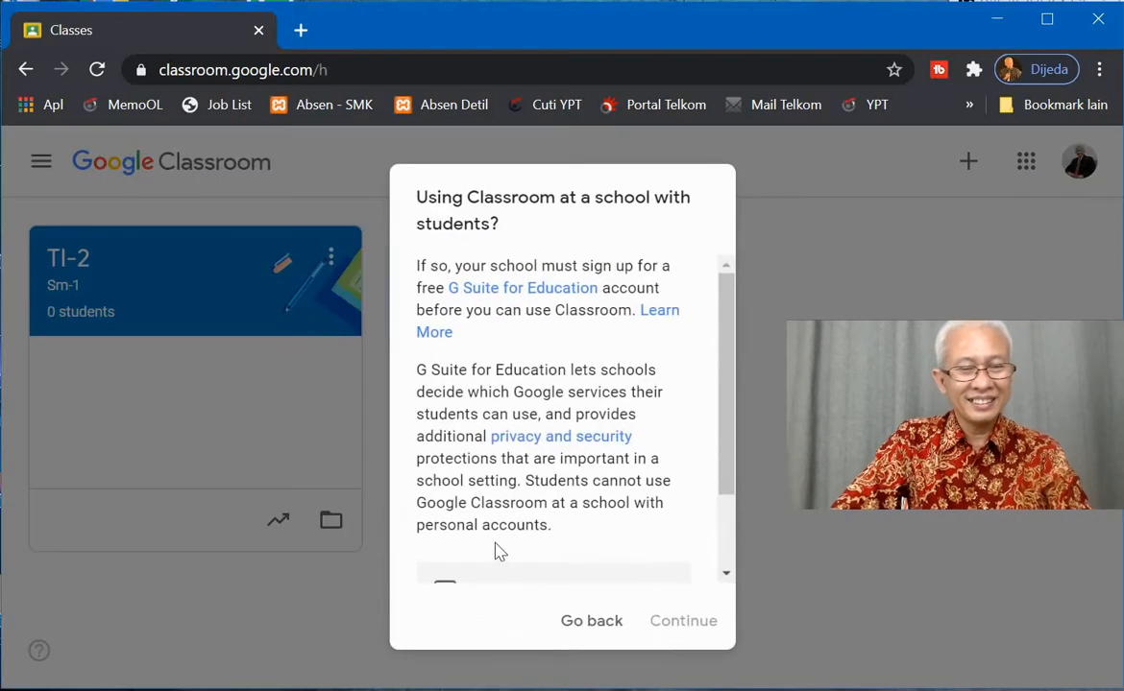
scroll(495, 552, "down", 3)
left_click(445, 486)
left_click(674, 620)
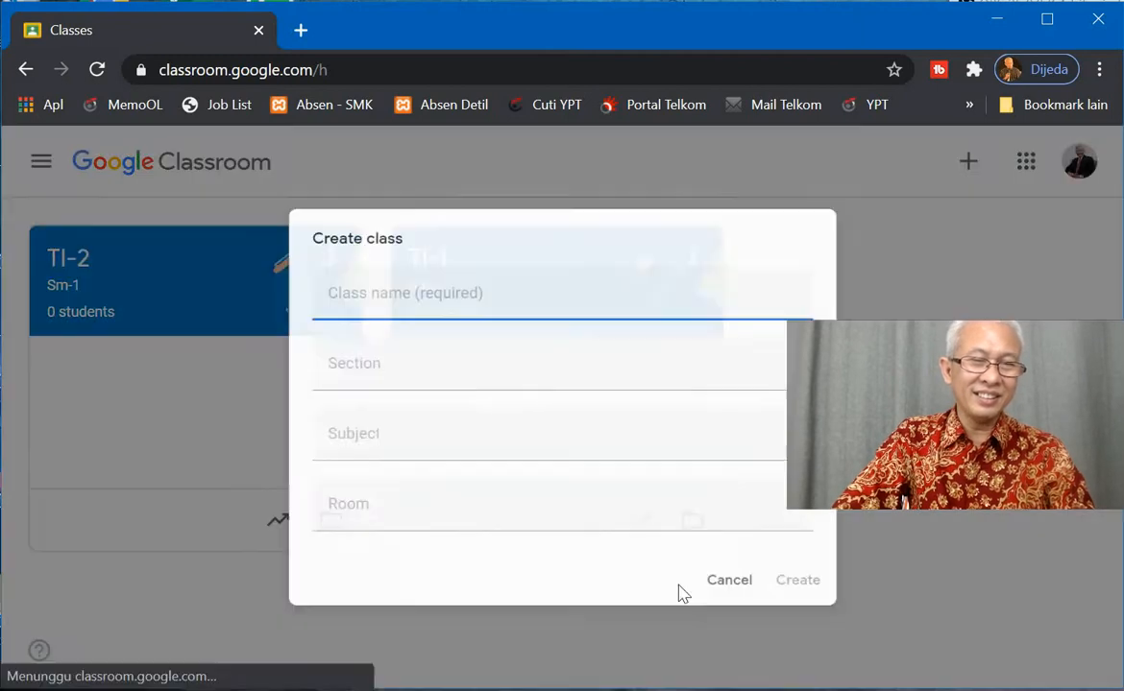
Create the class TI-3 with section Sm-1 and subject Effective Communication, leaving the room blank
type("TI-3")
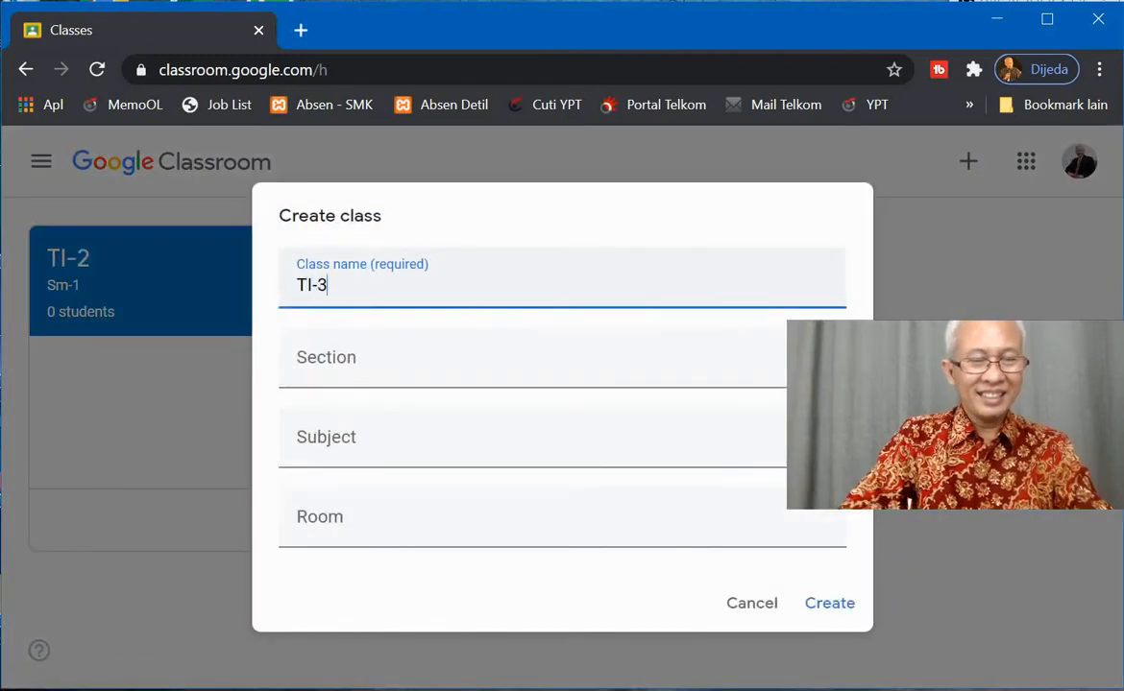
left_click(532, 359)
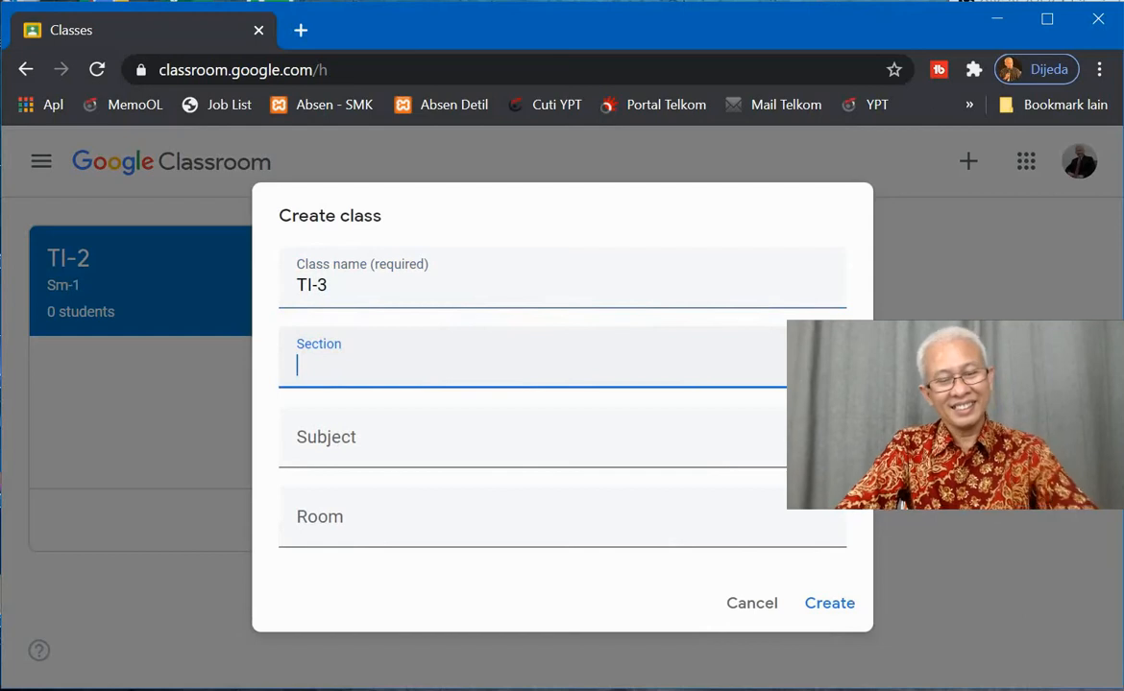
left_click(298, 444)
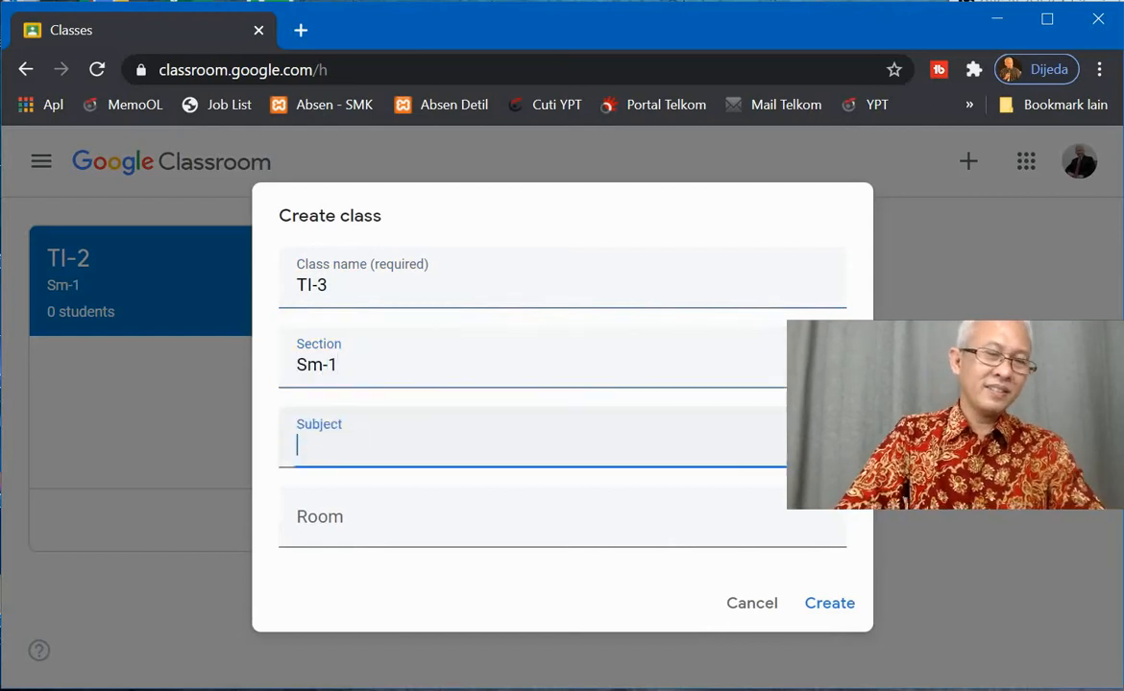
type("Effective Communi")
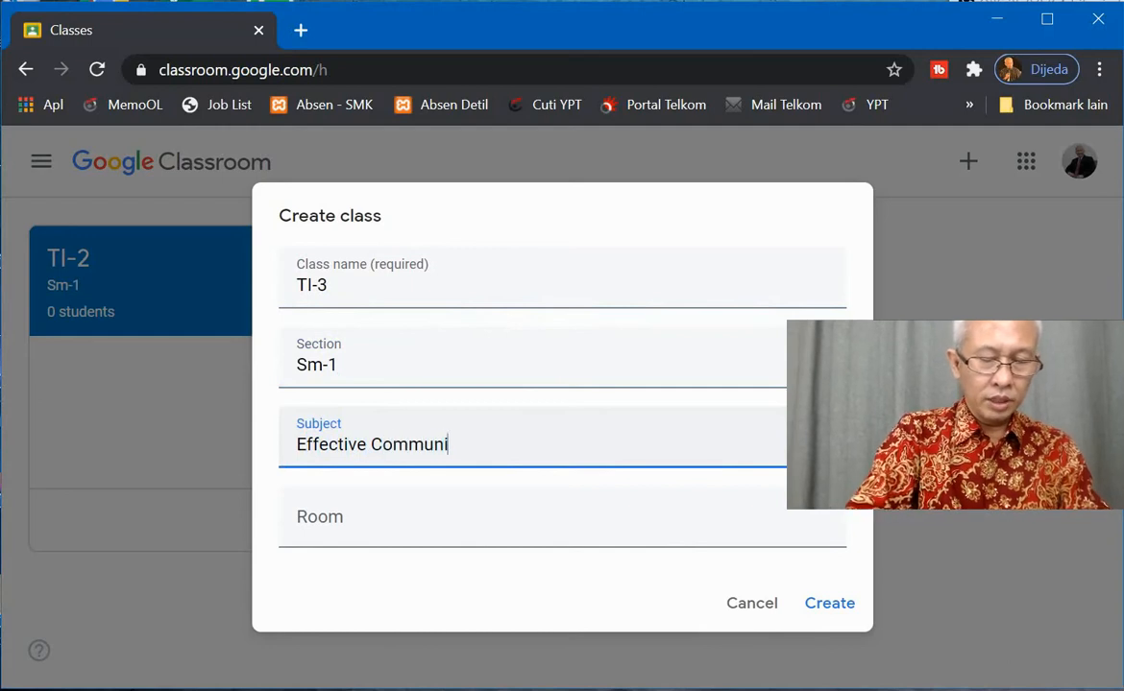
left_click(828, 604)
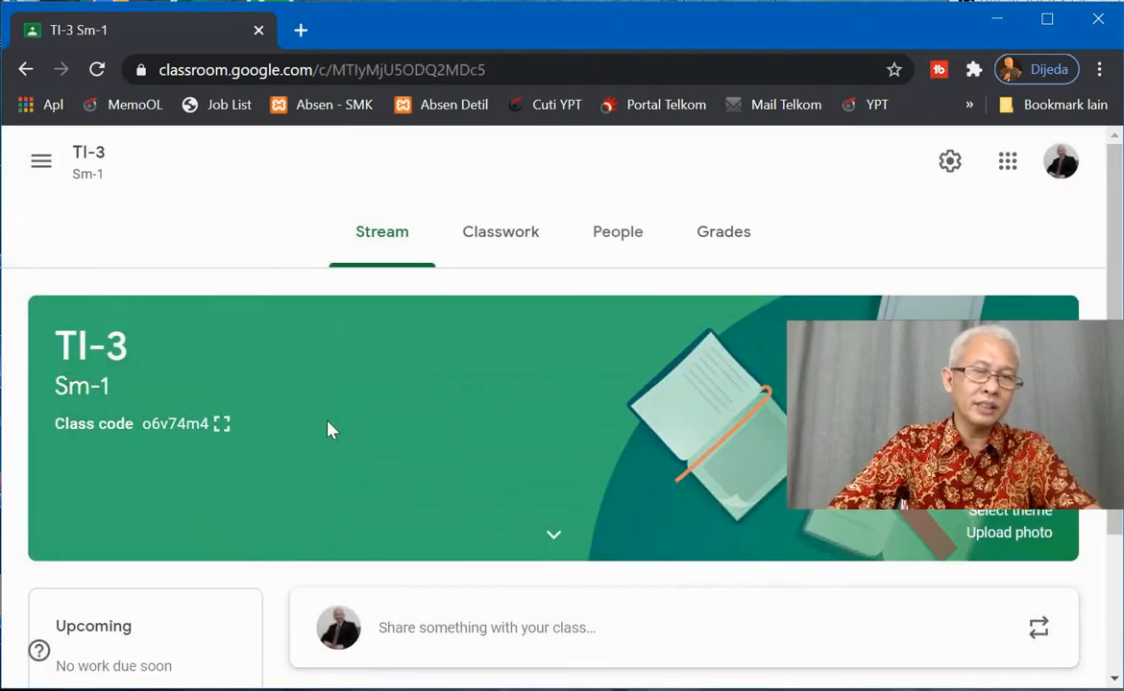
From TI-3, return to the classes overview, start a fourth class and acknowledge the school-use notice
left_click(39, 169)
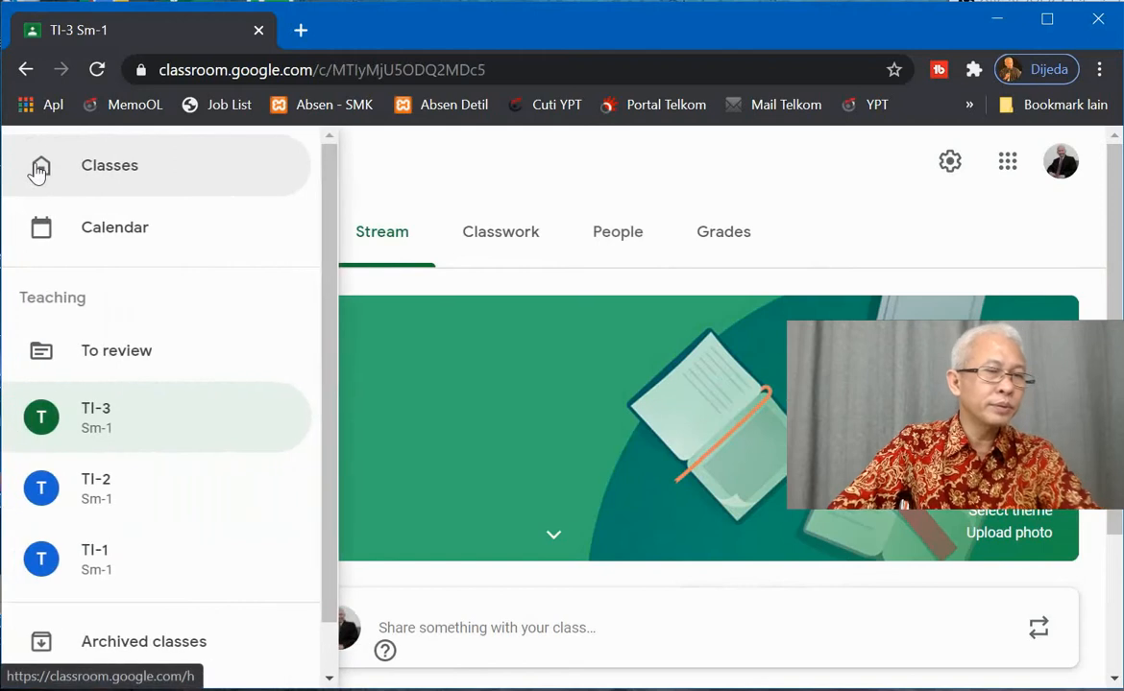
left_click(121, 169)
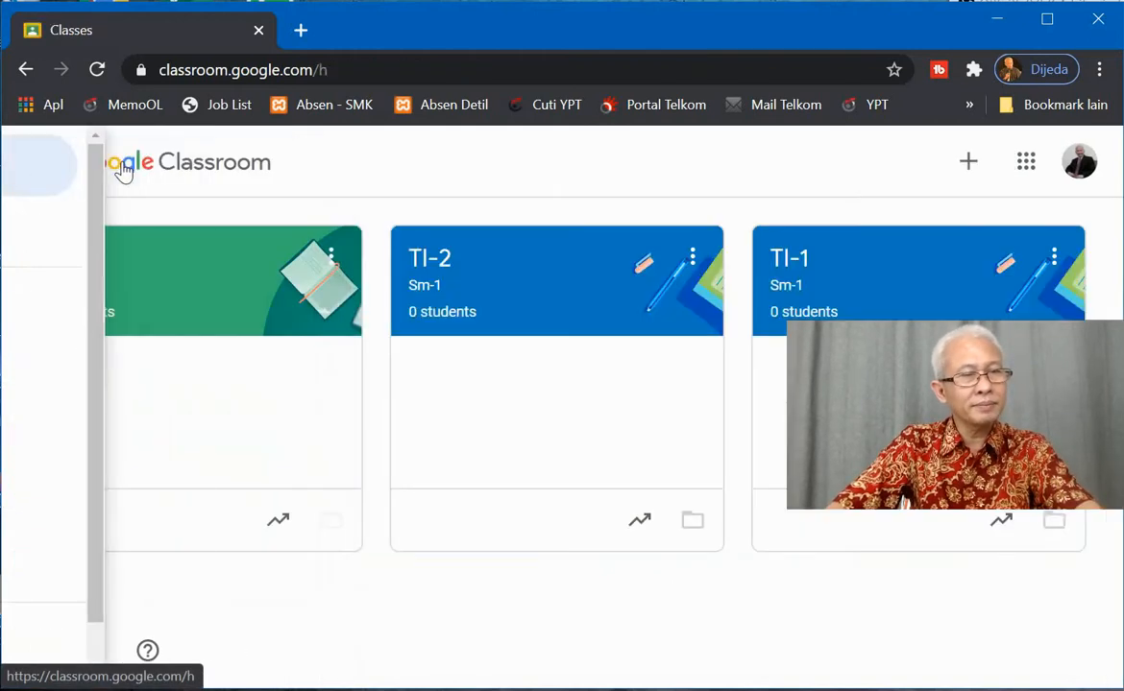
left_click(967, 164)
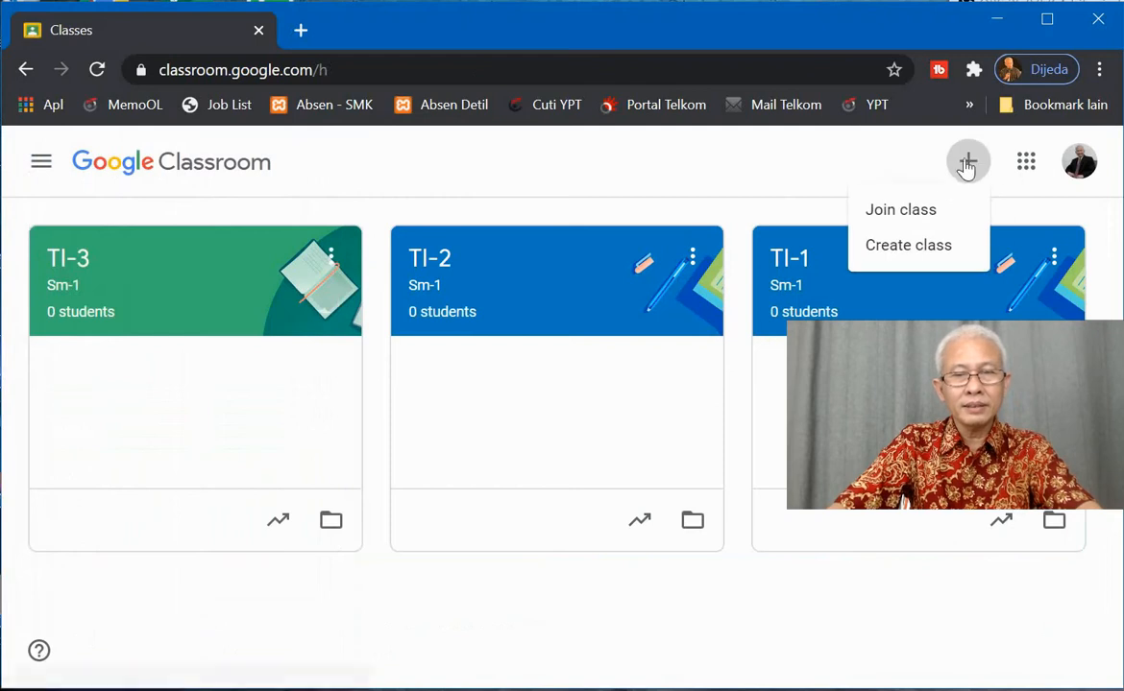
left_click(909, 247)
scroll(727, 520, "down", 2)
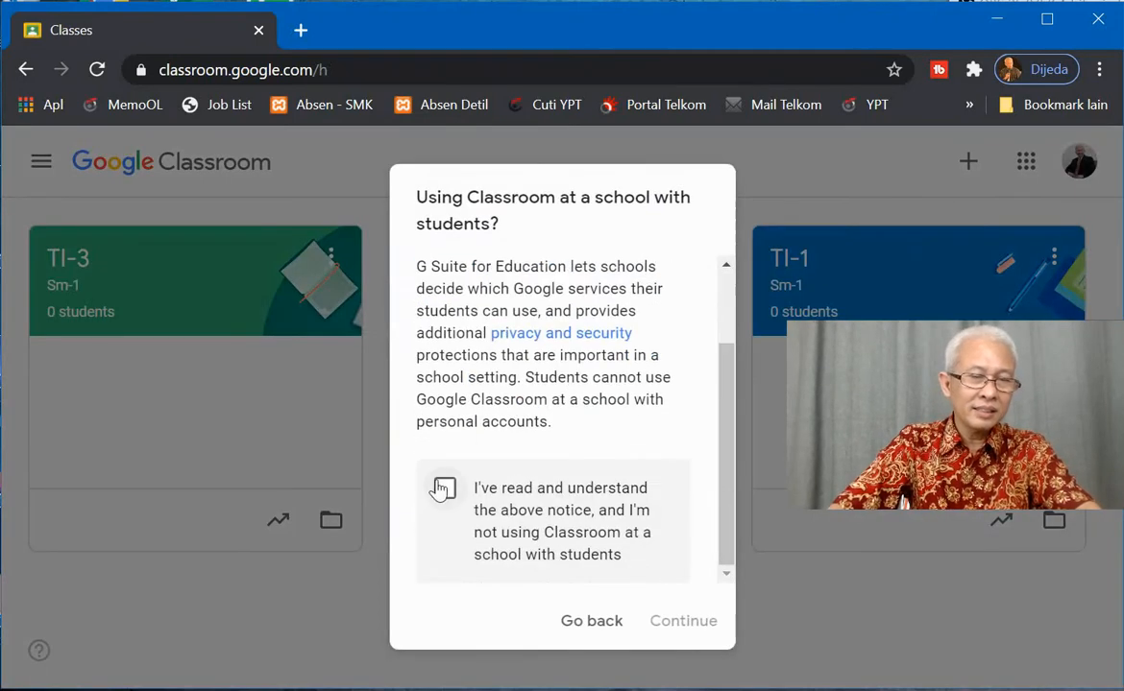
left_click(444, 488)
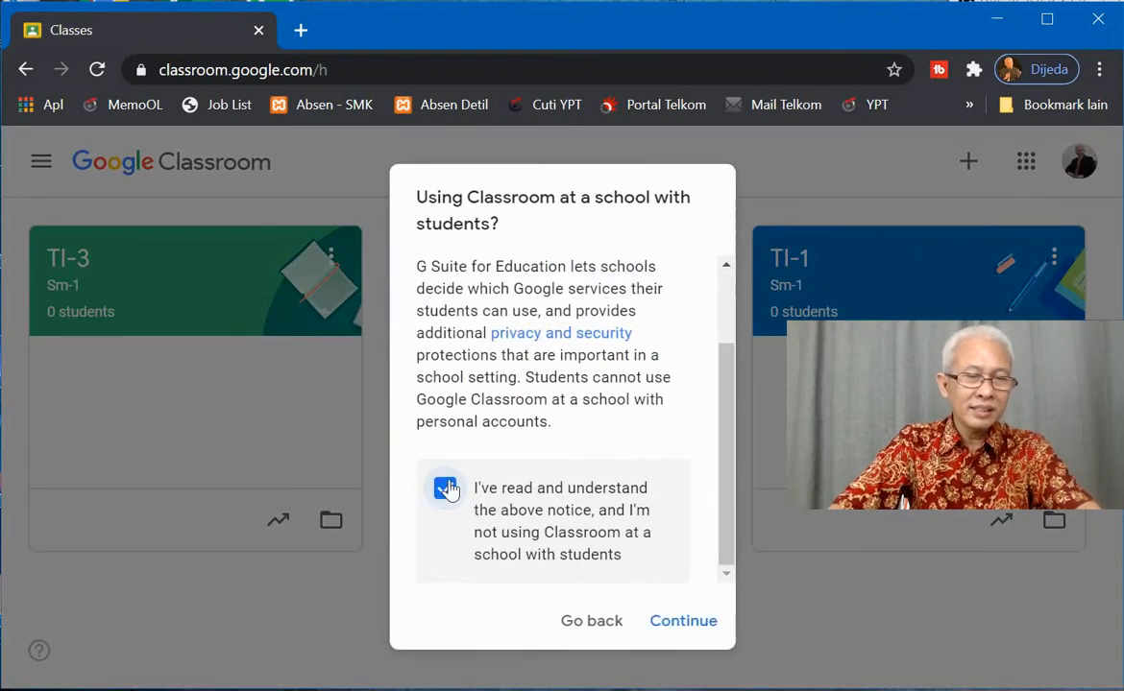
left_click(672, 622)
Create the class TE-1 with section SM-1 and subject Effective Communication
type("TE-1")
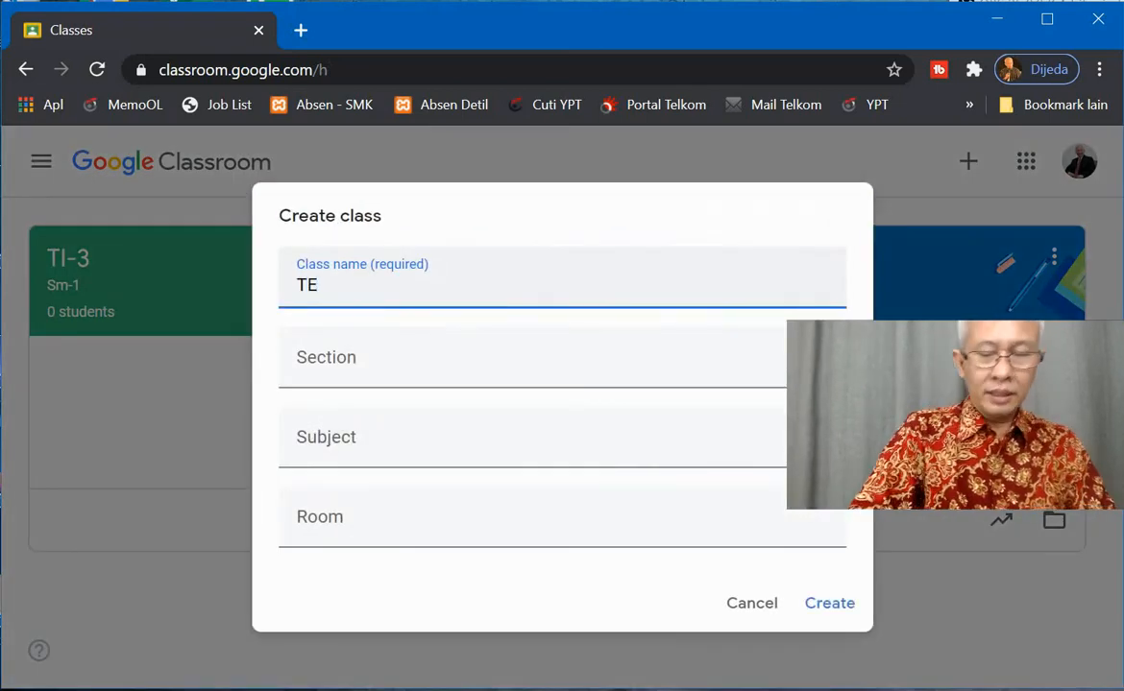
key("Tab")
type("SM-1")
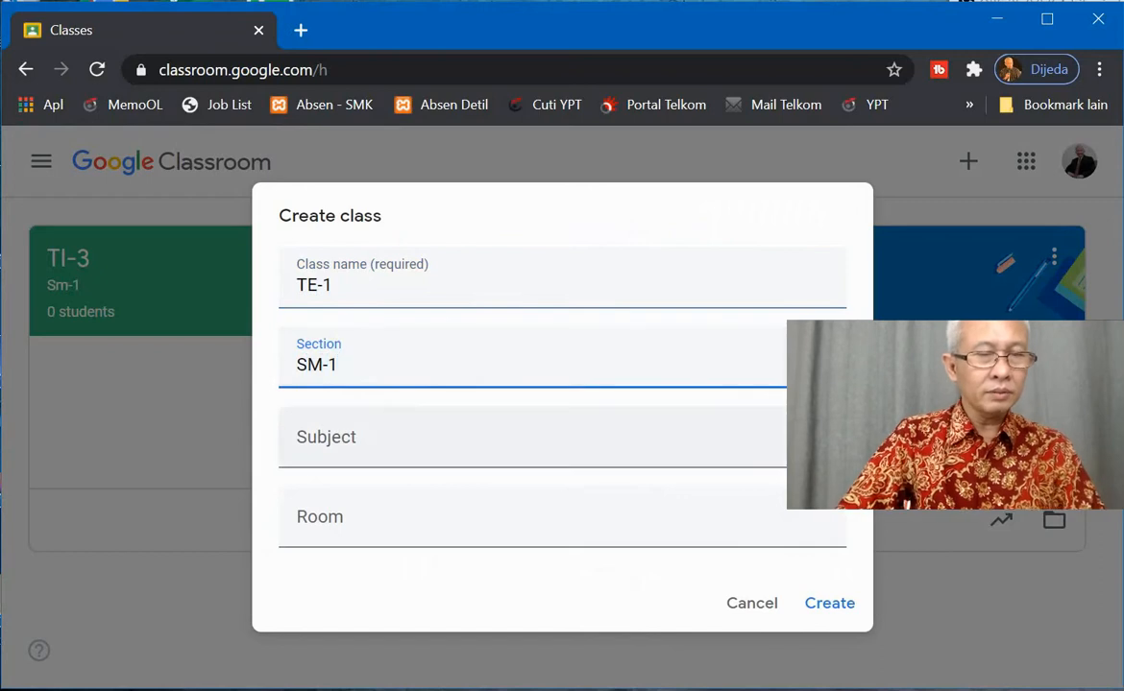
key("Tab")
type("Effective Communication")
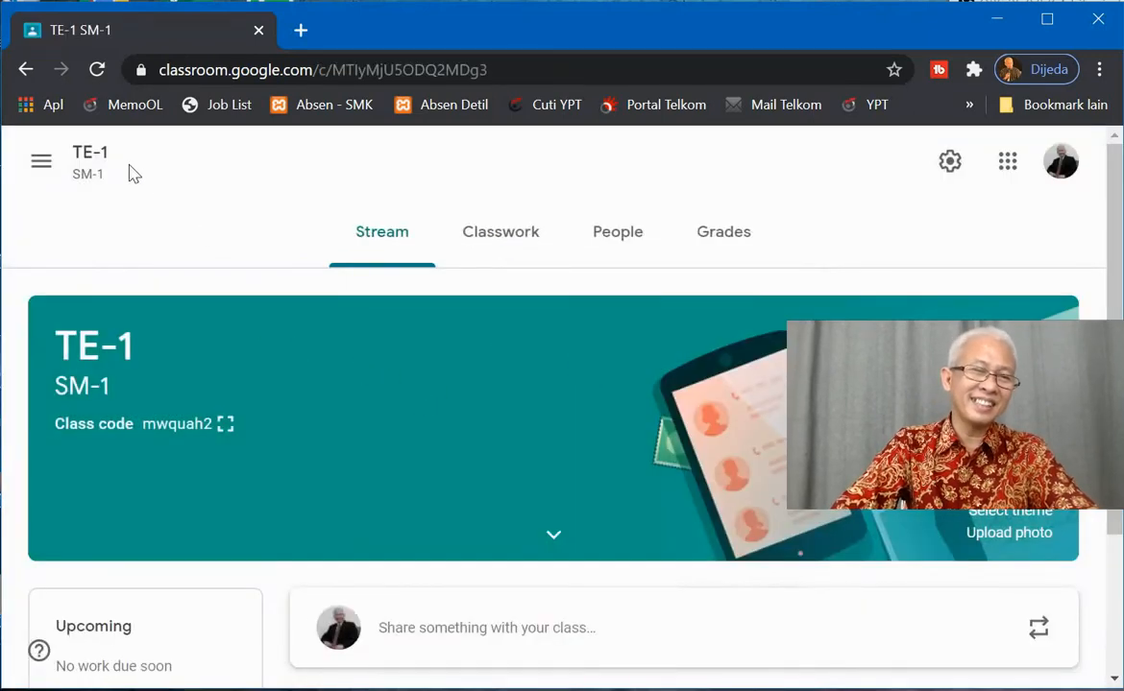
Return from TE-1 to the classes overview, start a new class and accept the school-use notice to reach its details form
left_click(40, 163)
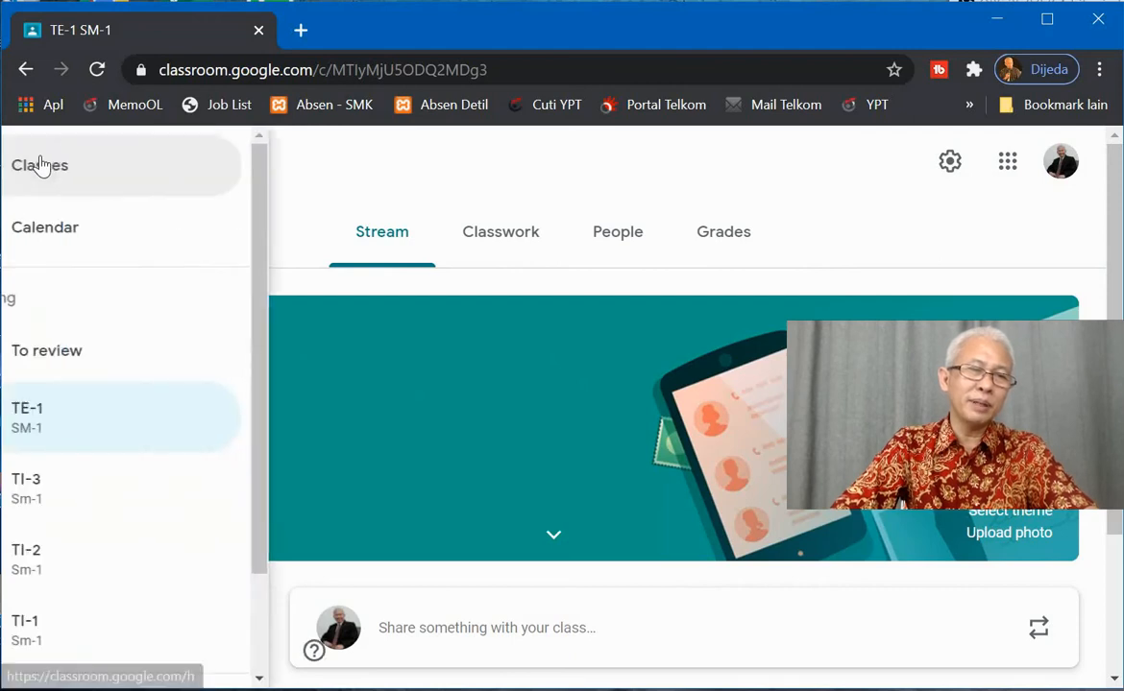
left_click(143, 164)
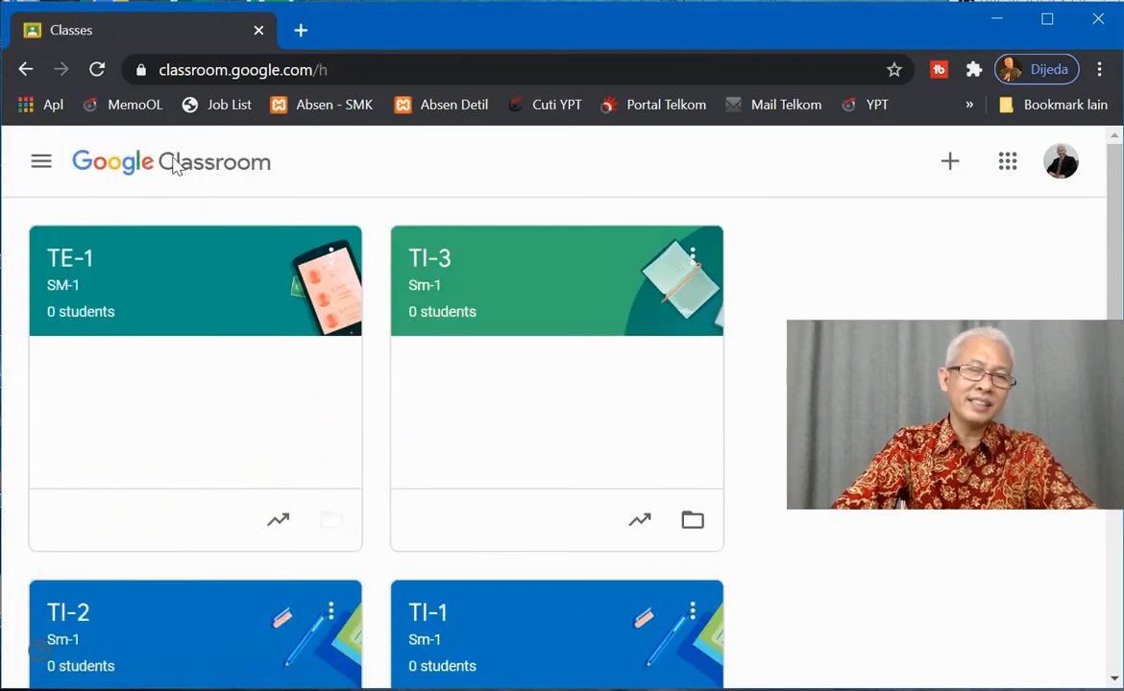
left_click(949, 163)
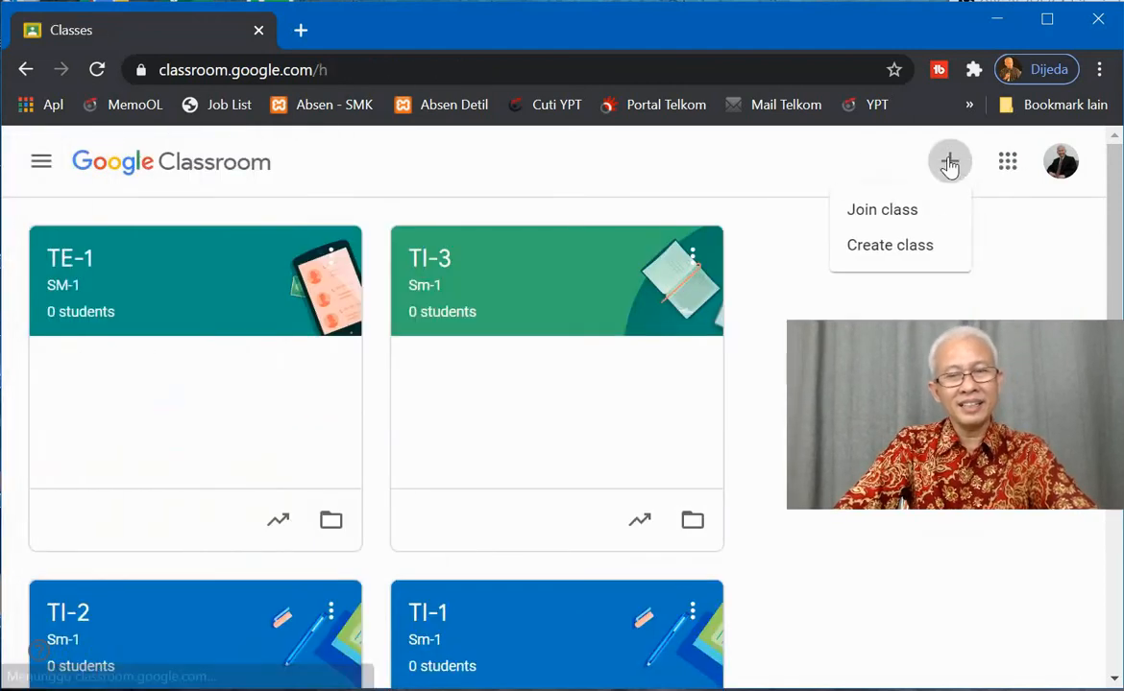
left_click(913, 249)
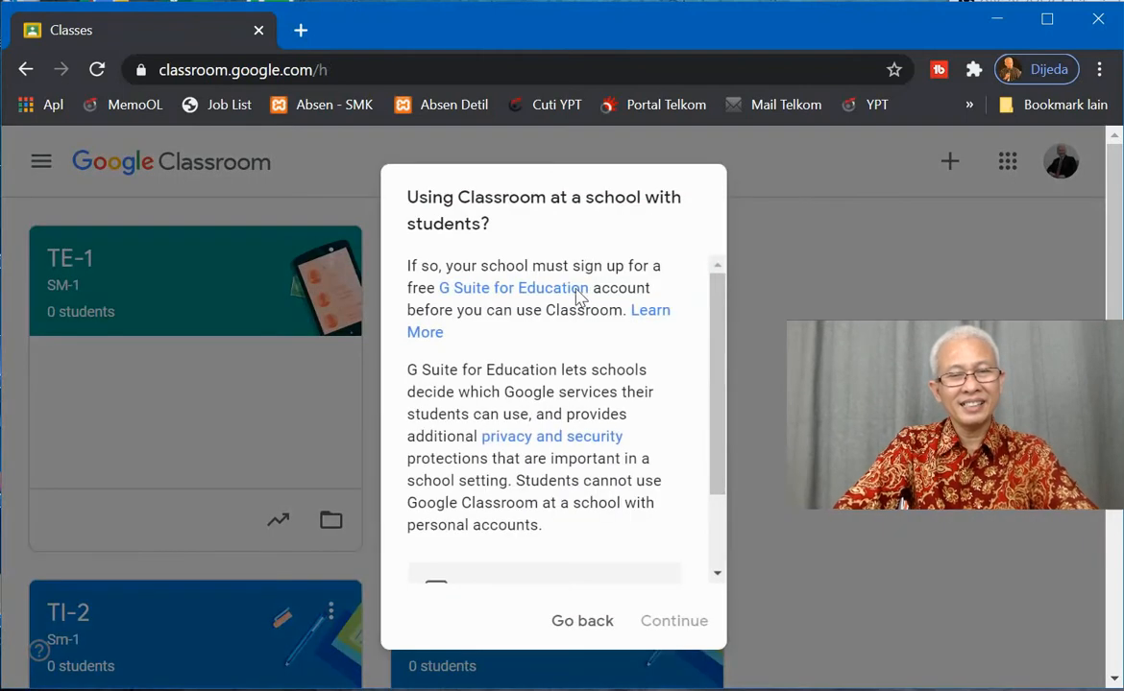
scroll(576, 504, "down", 2)
left_click(436, 490)
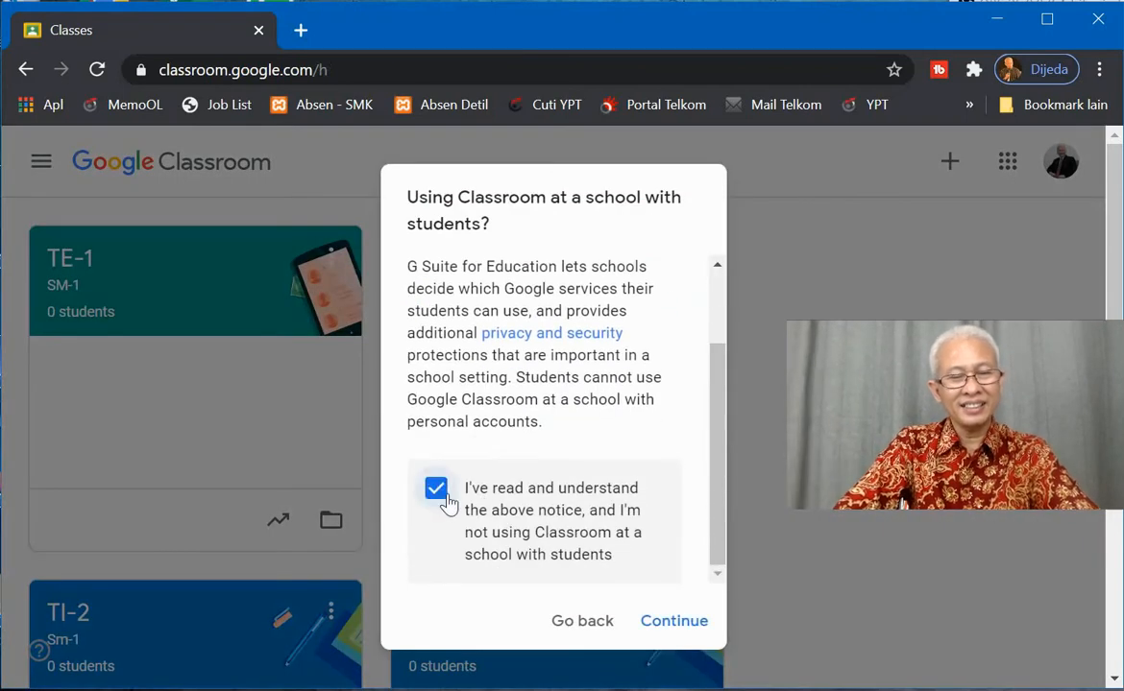
left_click(672, 624)
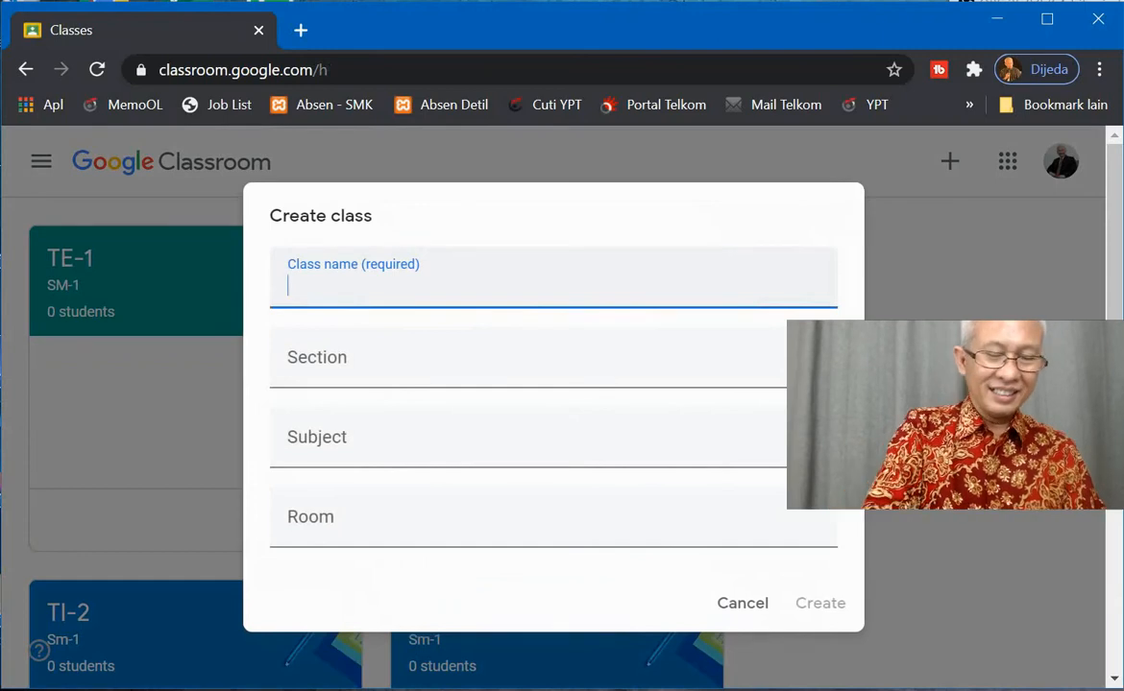
Create the class TE-2 with section Sm-1 and subject "Effcetive Communication", leaving the room blank
type("TE-2")
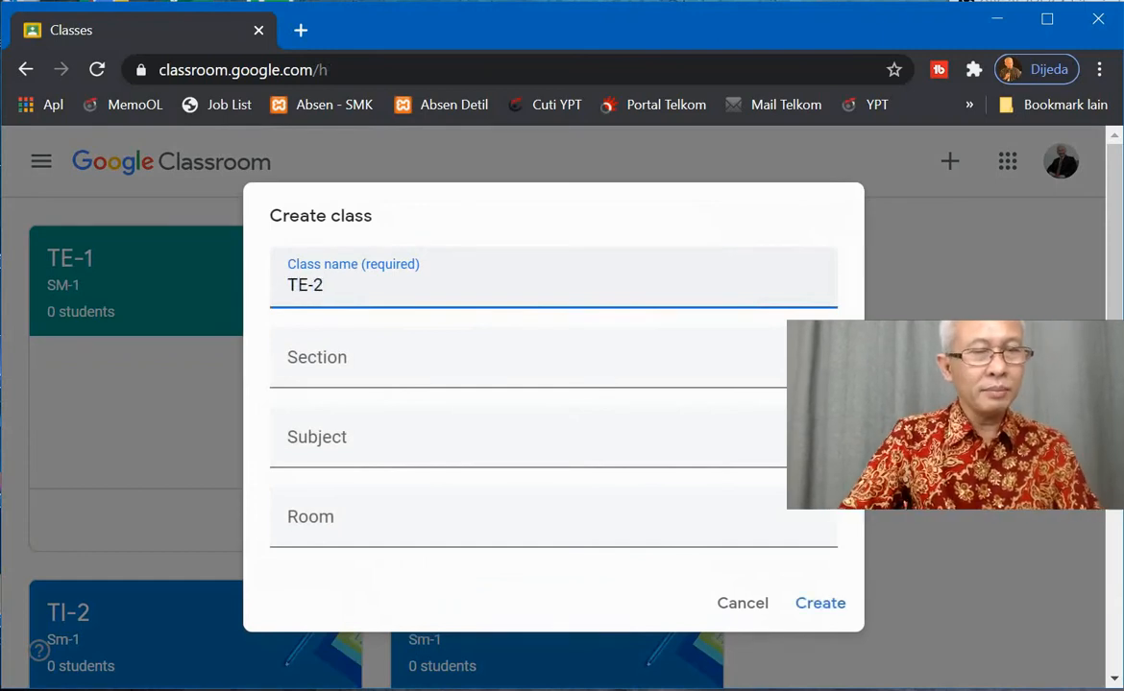
key("Tab")
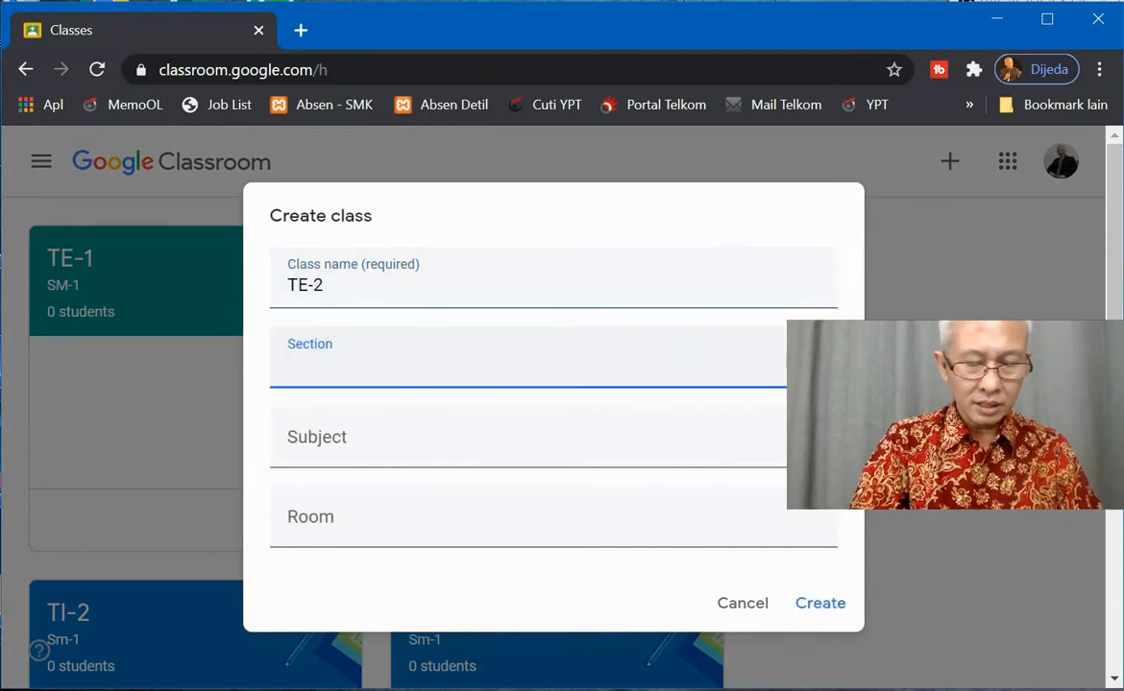
key("Tab")
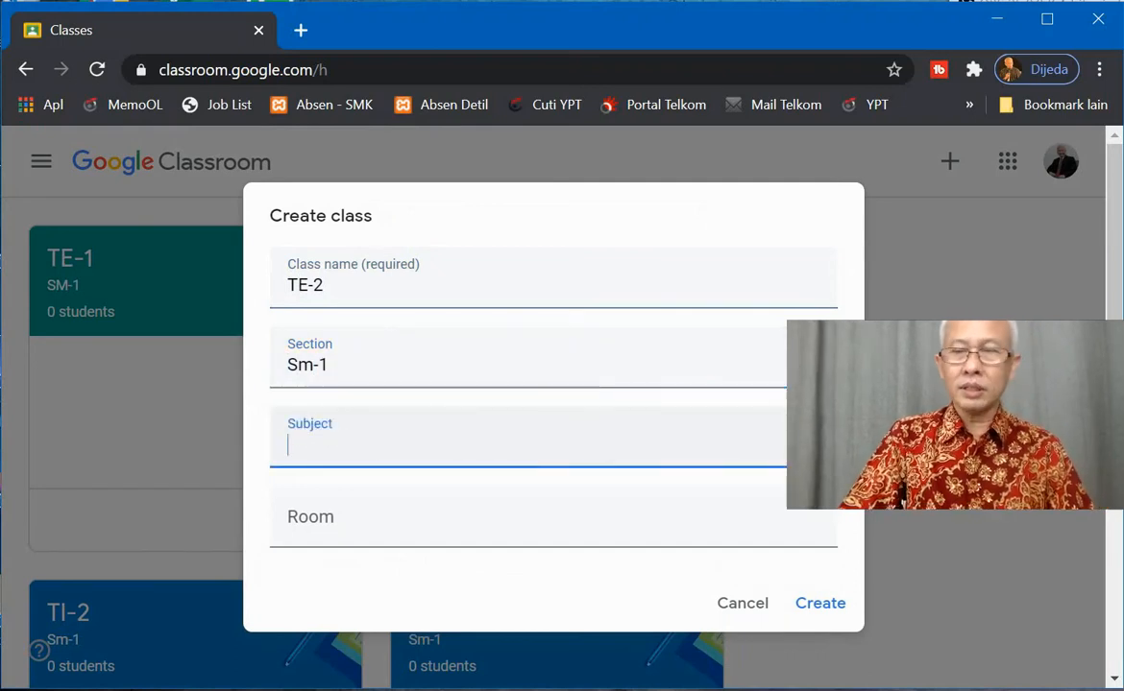
type("Effcetive Commu")
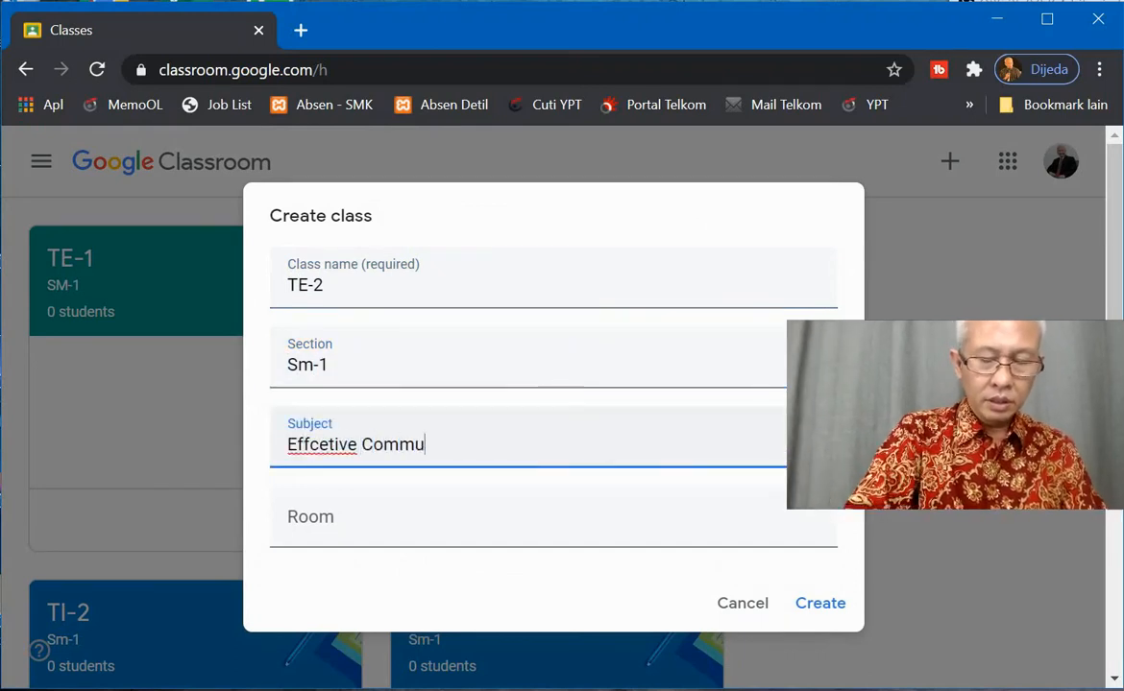
type("nication")
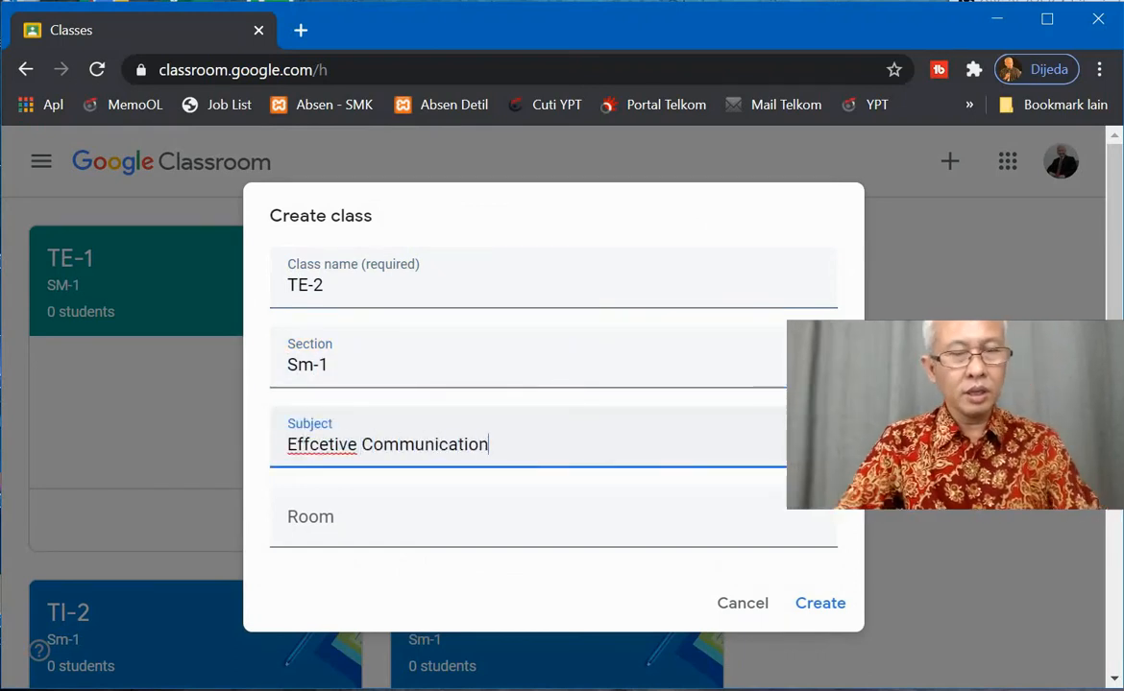
left_click(824, 605)
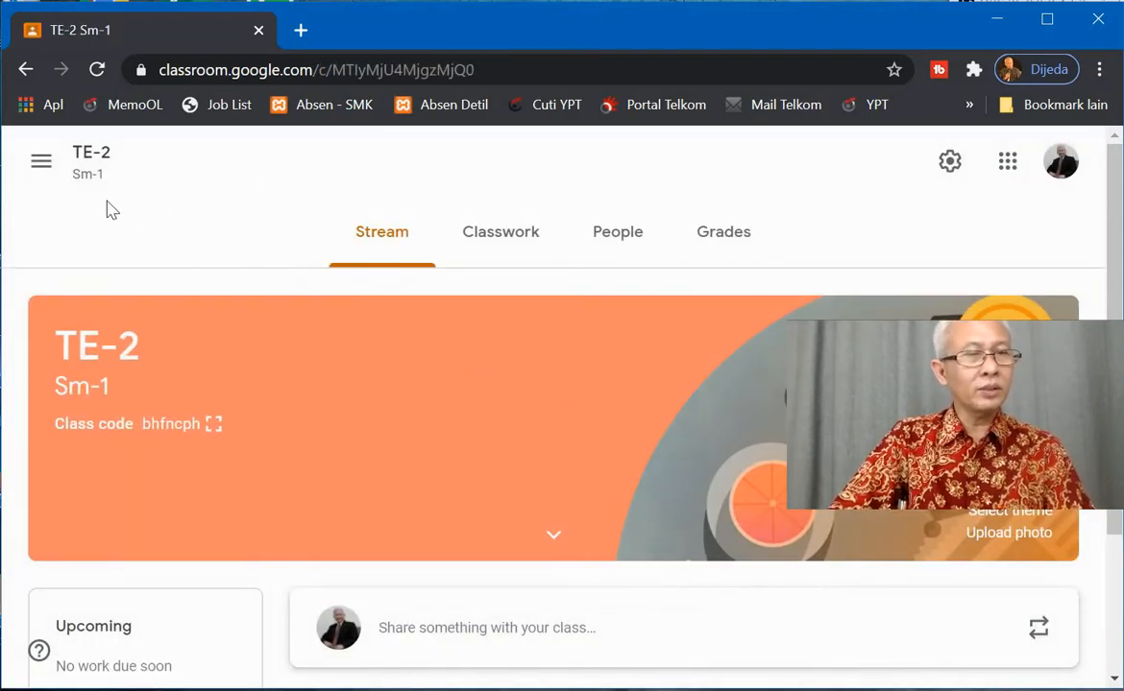
Leave TE-2 for the classes overview, begin another class and acknowledge the notice about using Classroom at a school
left_click(41, 165)
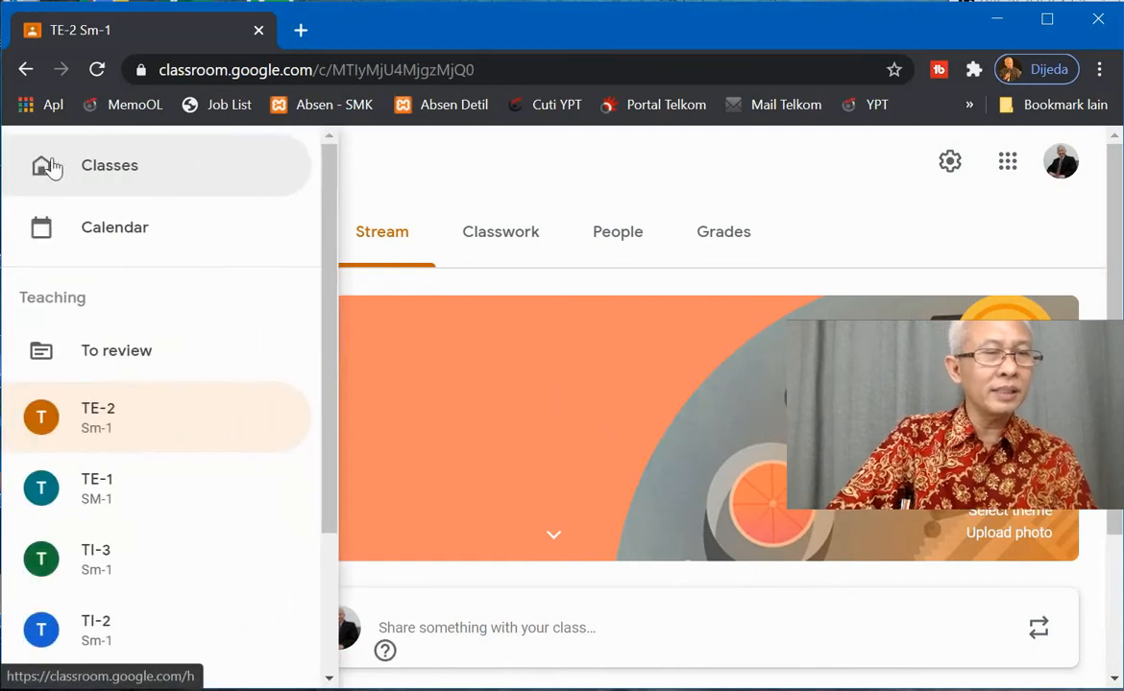
left_click(104, 169)
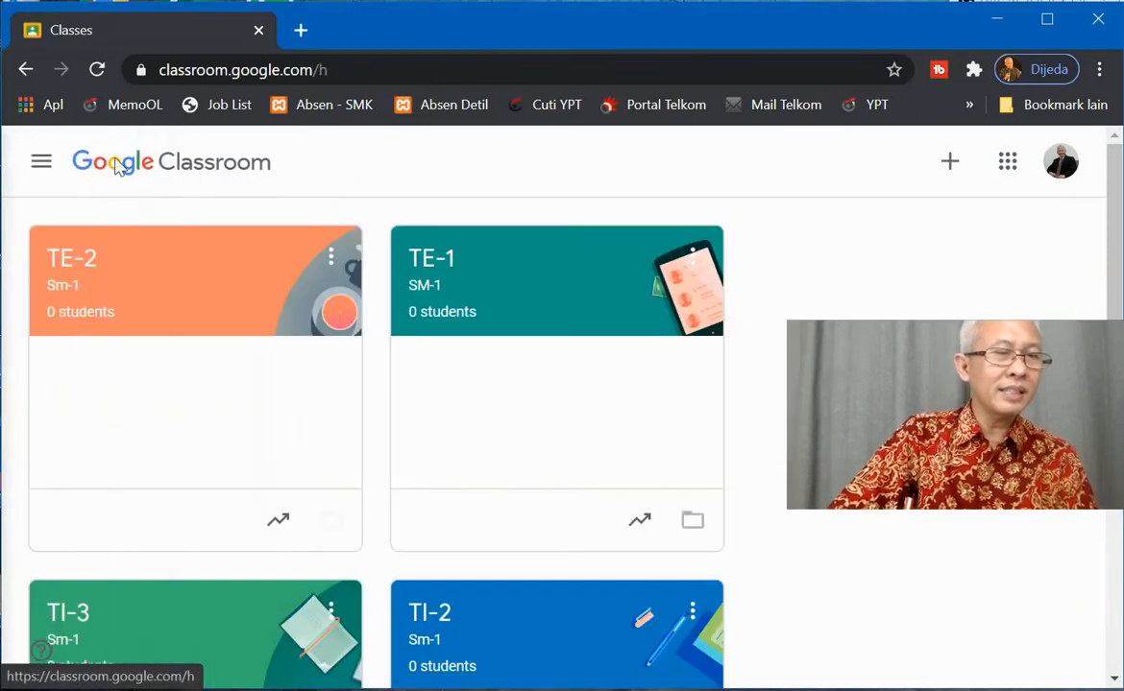
left_click(951, 167)
left_click(900, 248)
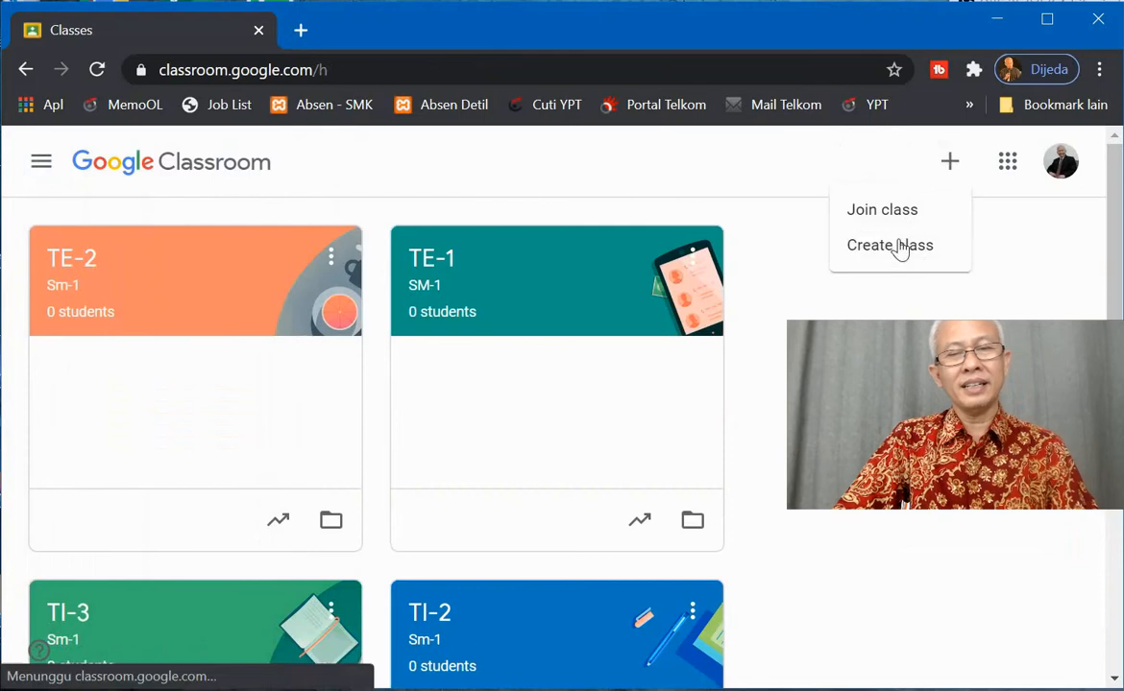
scroll(712, 531, "down", 2)
left_click(437, 491)
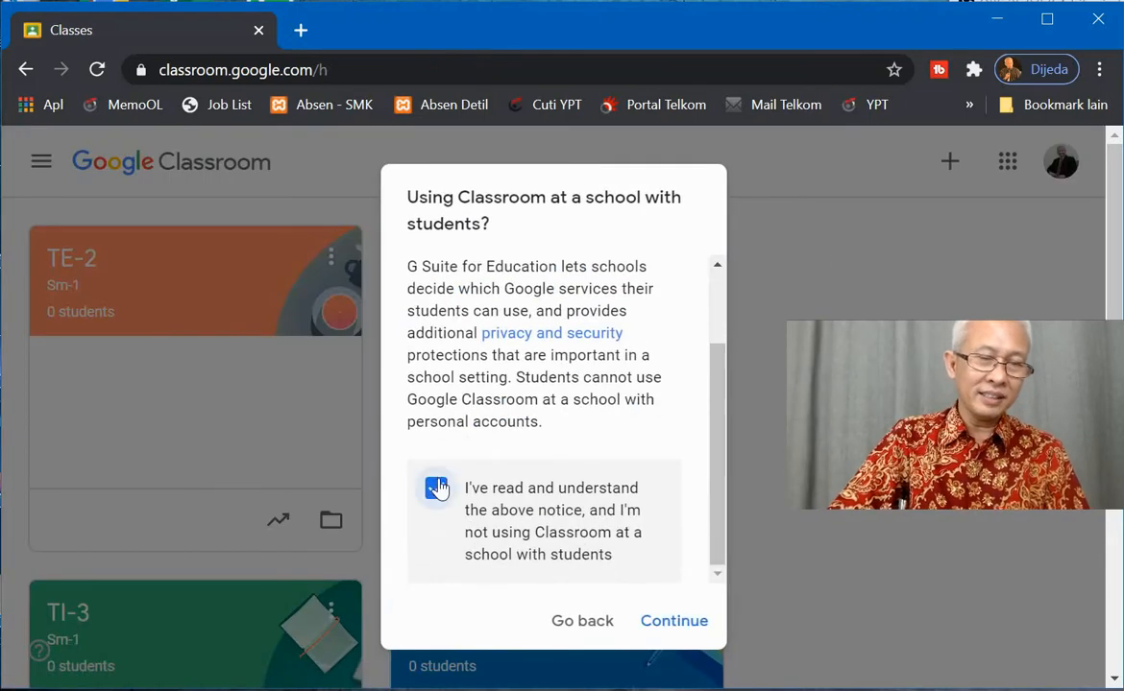
left_click(678, 619)
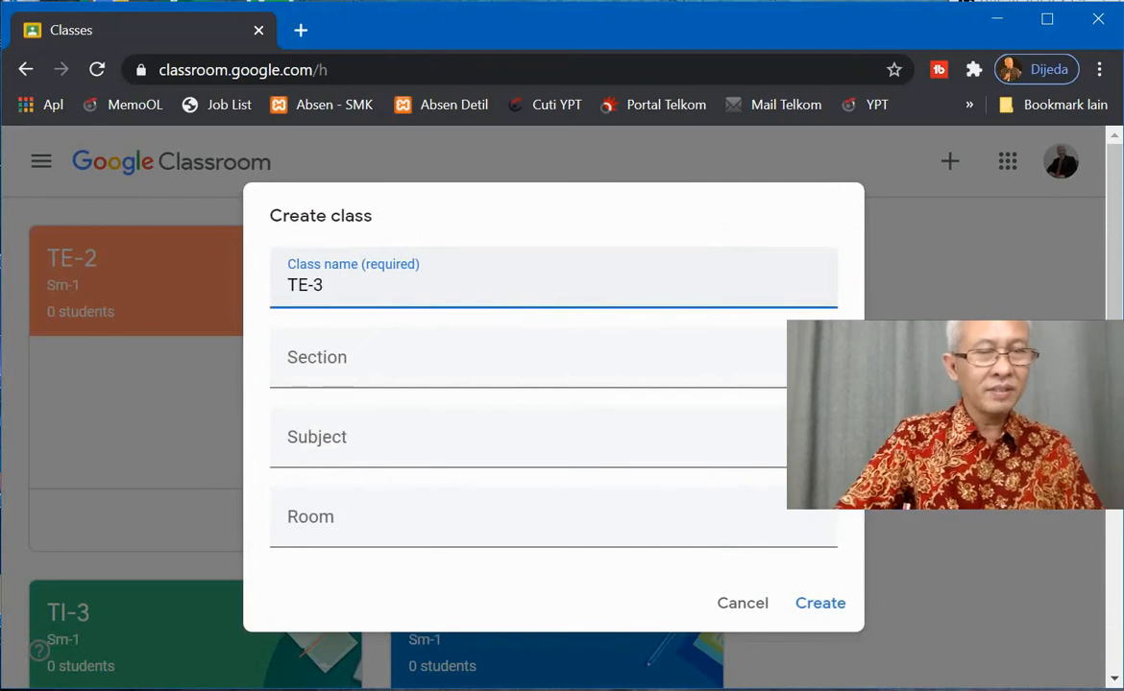
Create the class TE-3 with section Sm-1 and subject Effective Communication, leaving the room blank
key("Tab")
key("Tab")
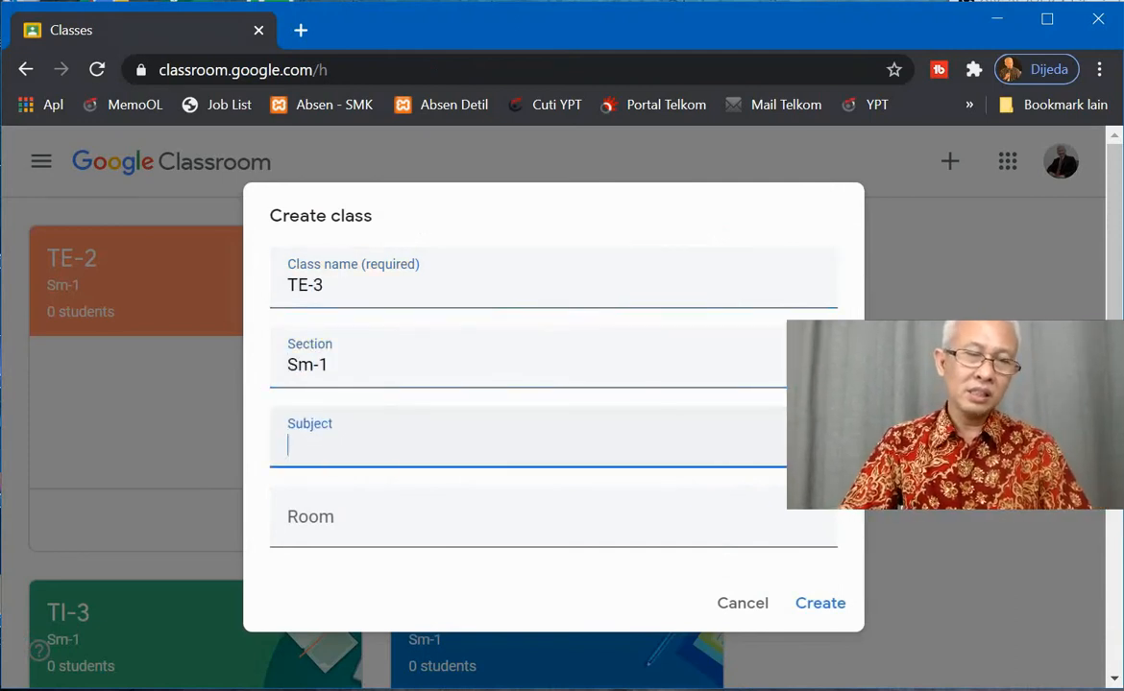
type("Effective Communication")
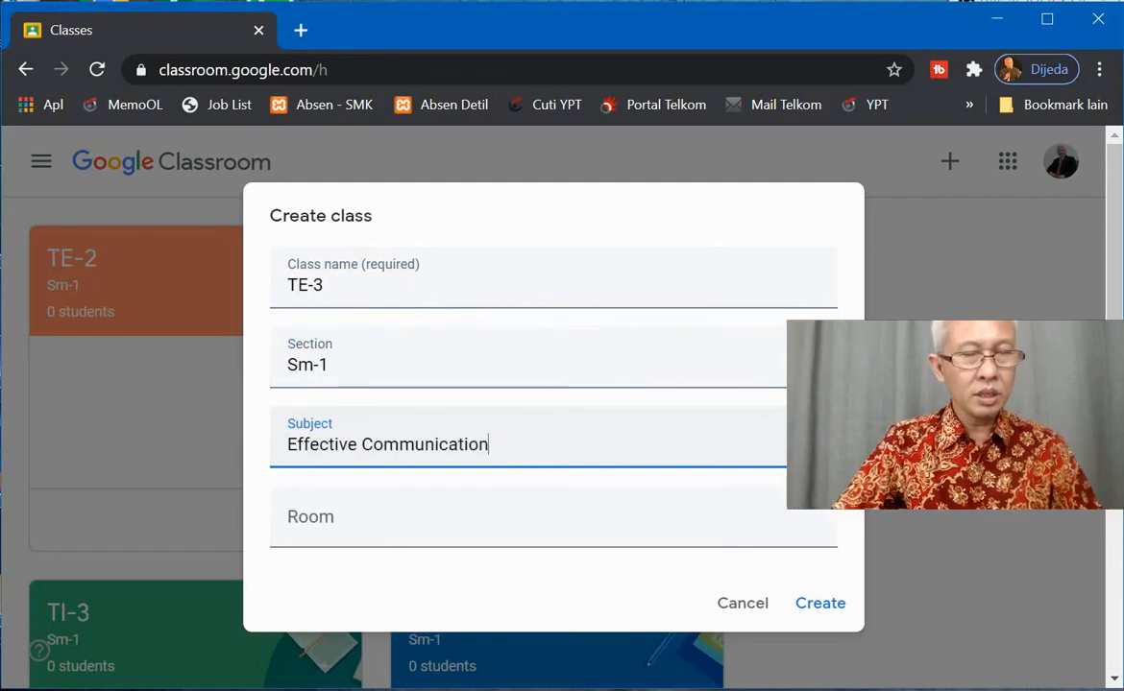
left_click(822, 605)
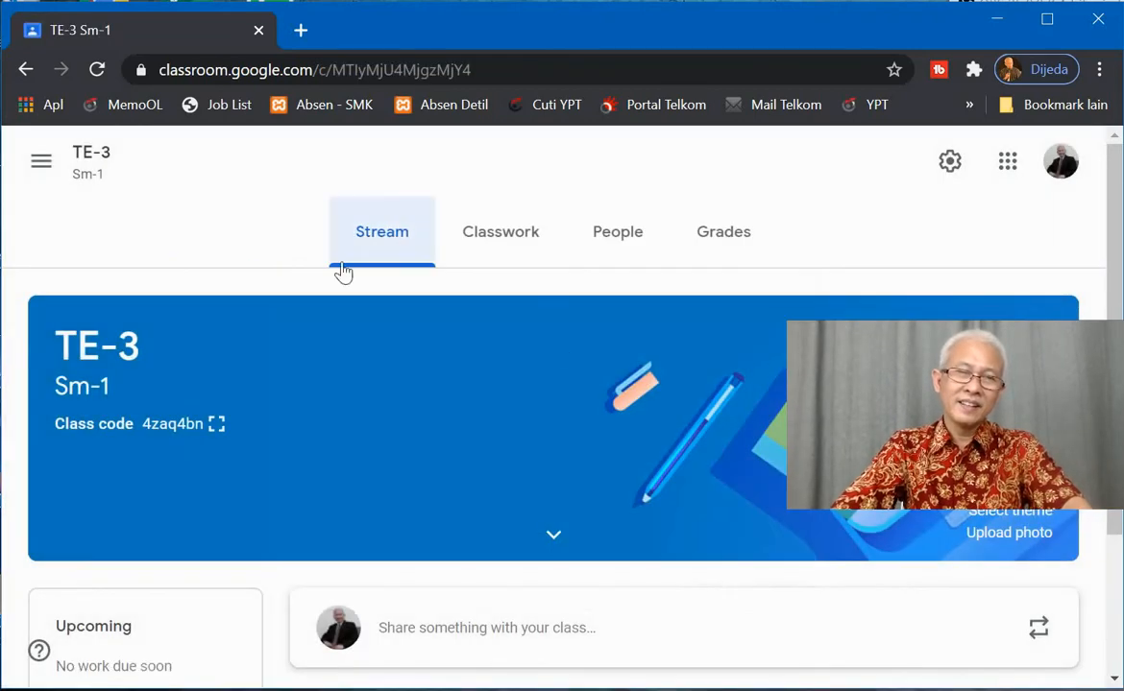
Return from TE-3 to the classes overview and review all the created class cards from TE-3 through TI-1
left_click(46, 162)
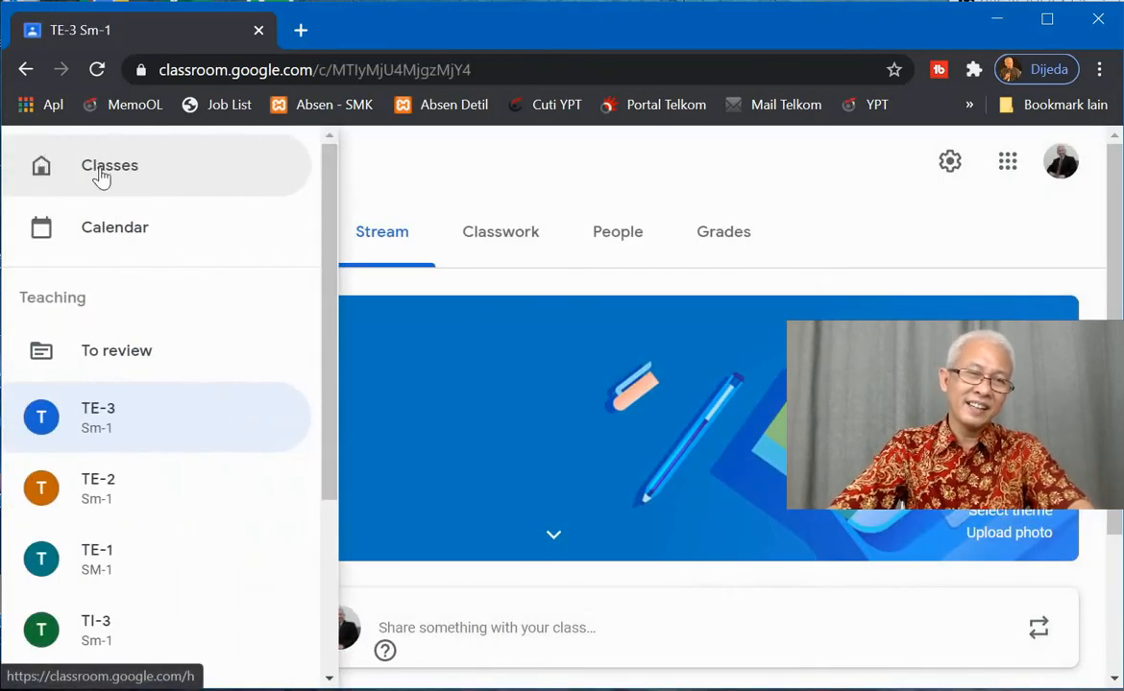
left_click(112, 171)
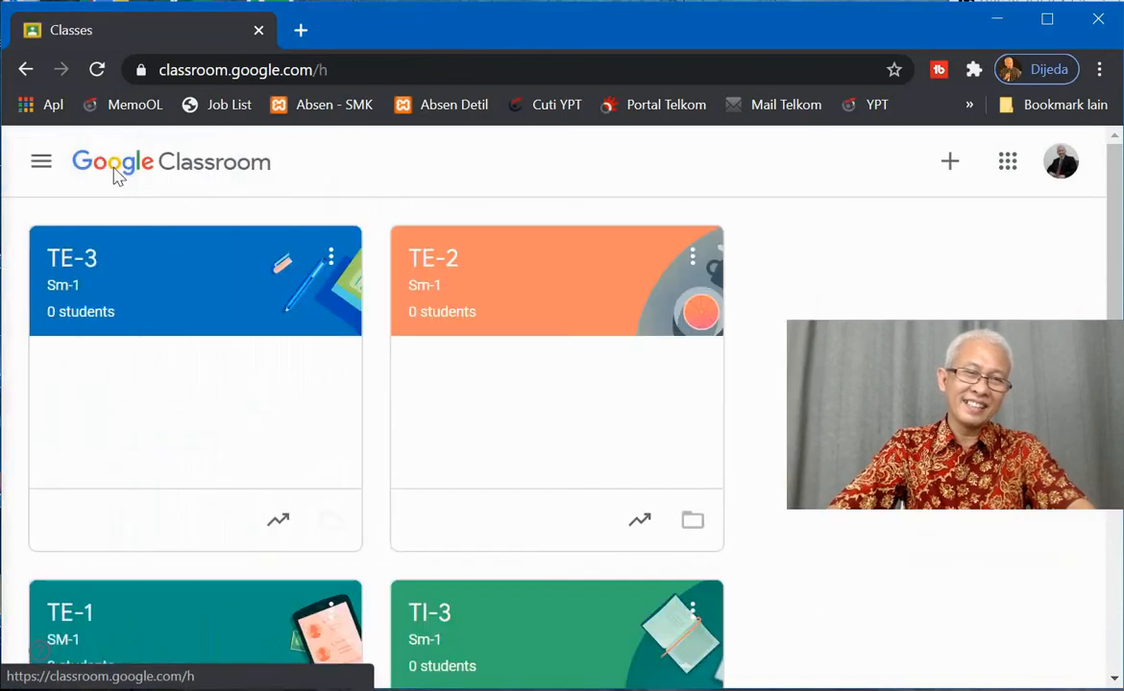
scroll(737, 296, "down", 3)
scroll(375, 432, "down", 3)
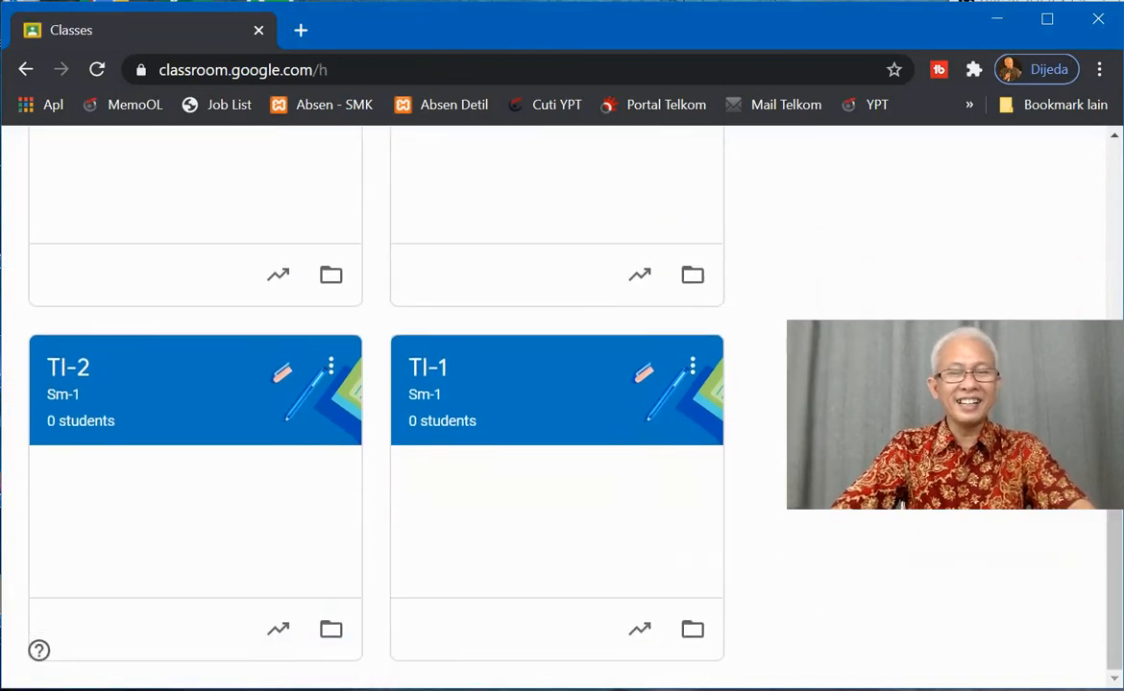
scroll(375, 432, "up", 6)
scroll(514, 375, "down", 6)
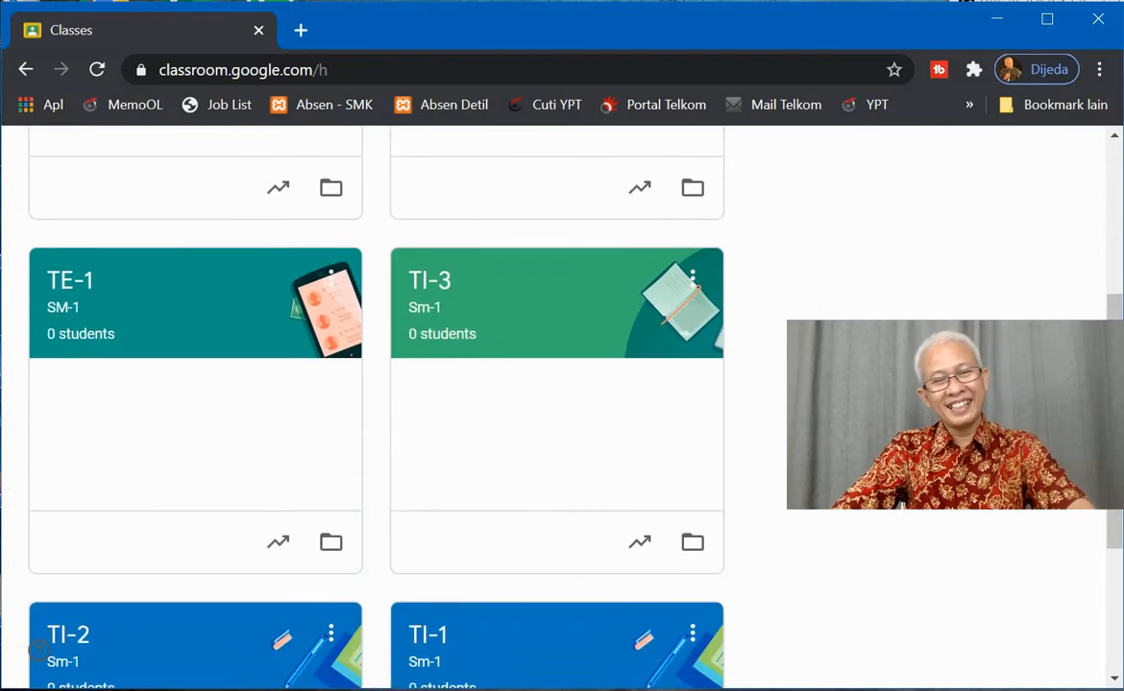
scroll(514, 374, "up", 6)
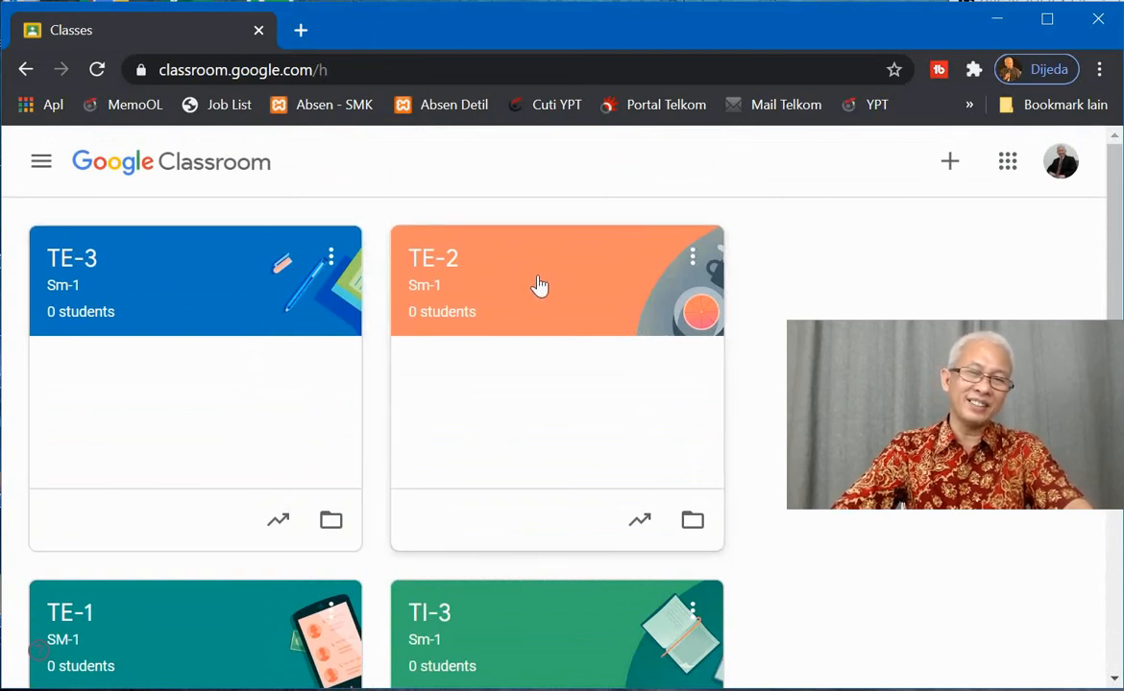
scroll(375, 403, "down", 5)
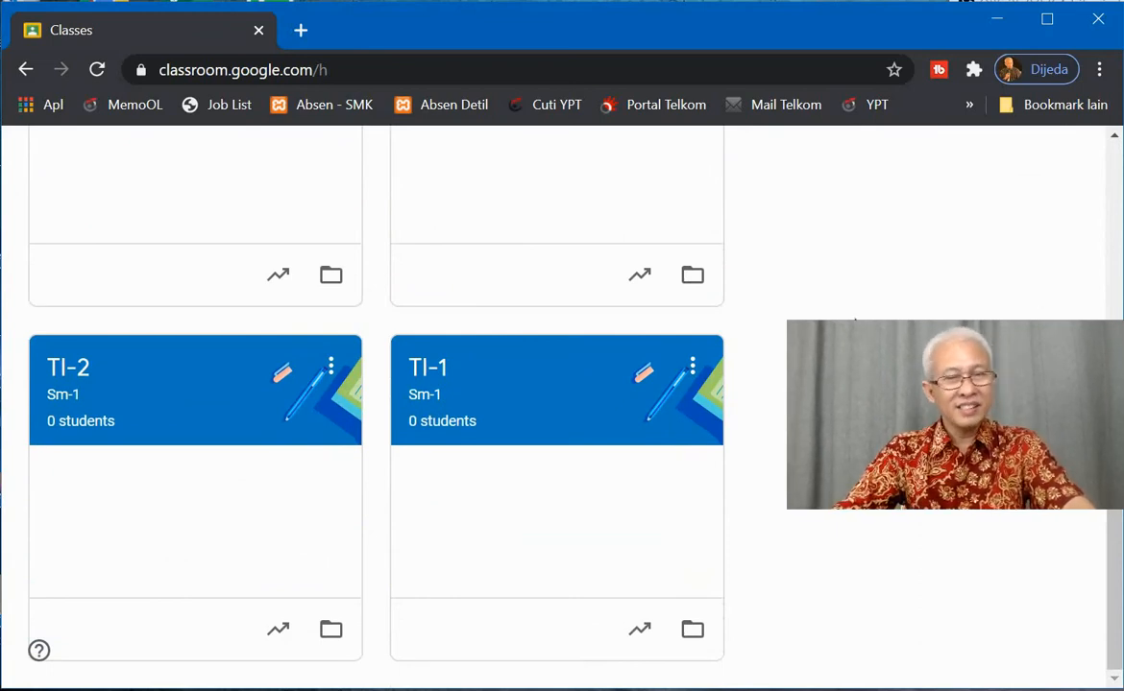
scroll(375, 404, "up", 5)
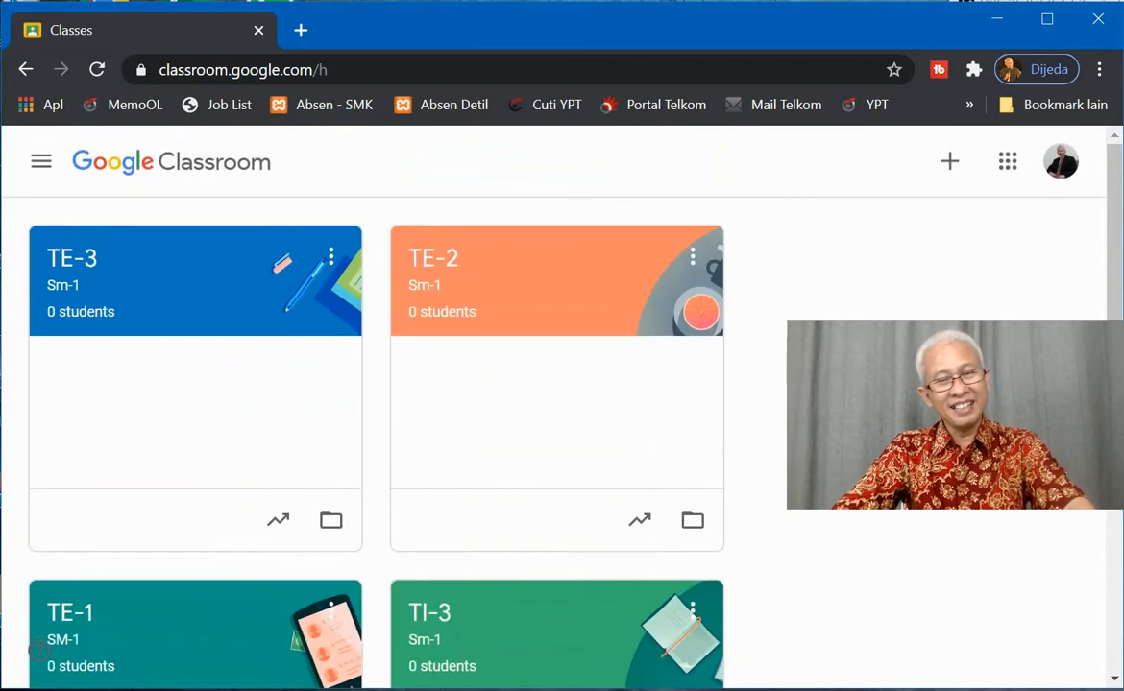
scroll(374, 403, "down", 6)
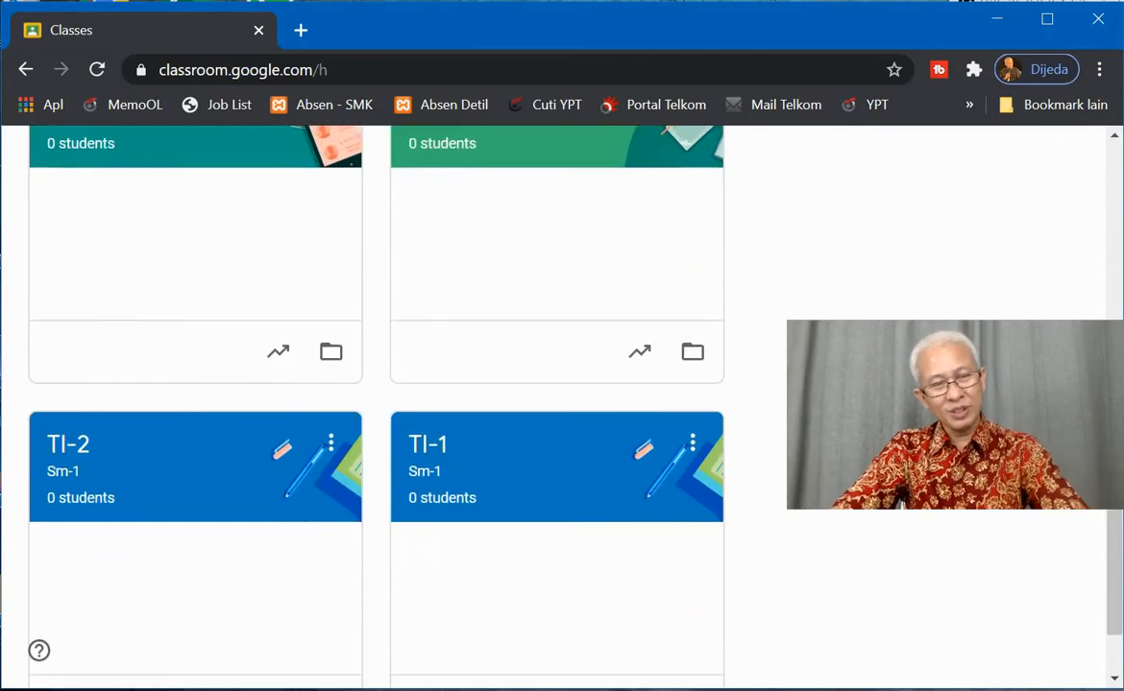
scroll(375, 404, "up", 6)
scroll(375, 404, "up", 1)
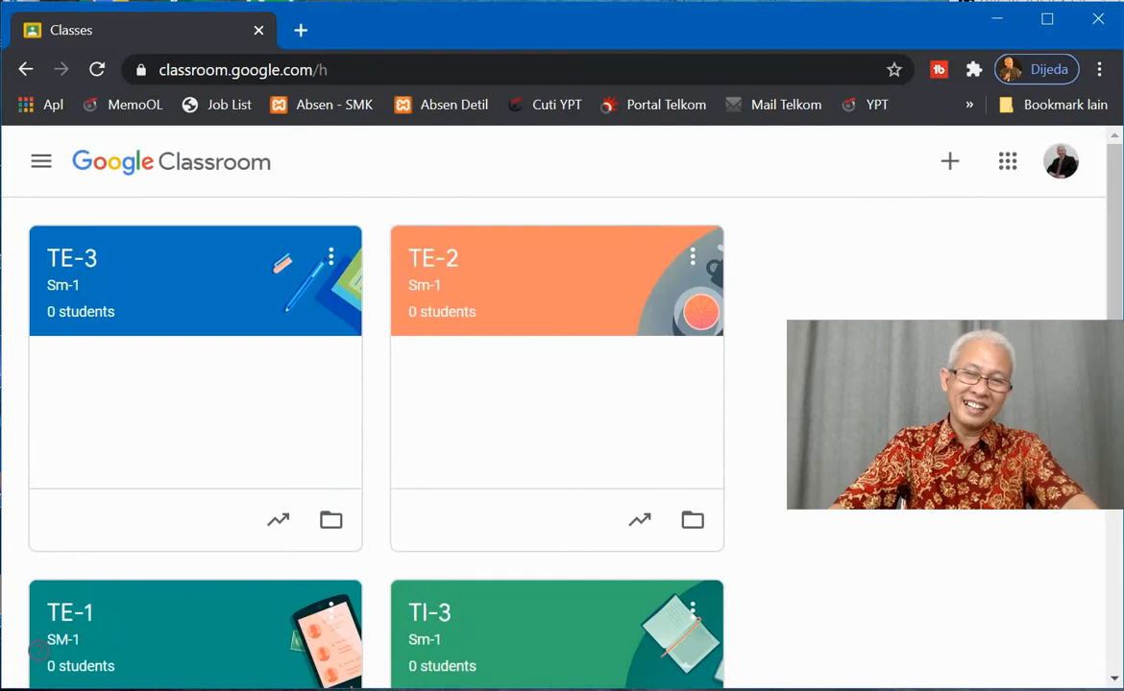